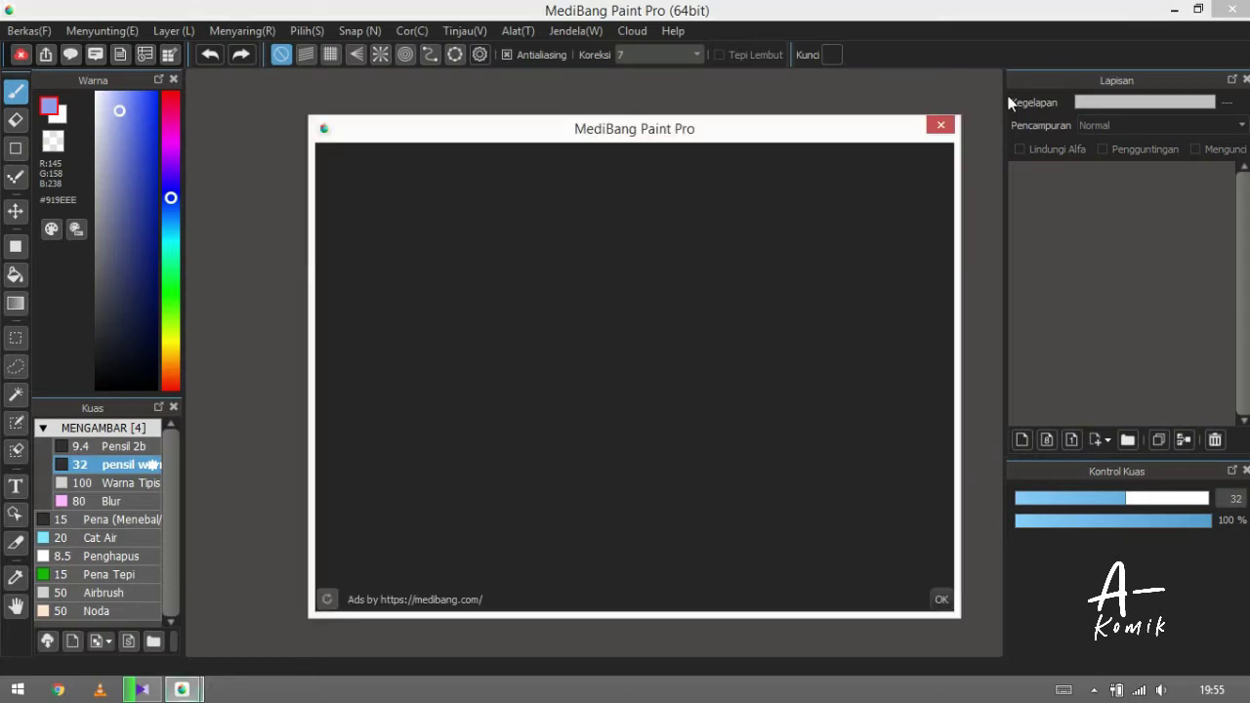
Step: Close the advertisement window, go to the desktop and refresh it
click(944, 126)
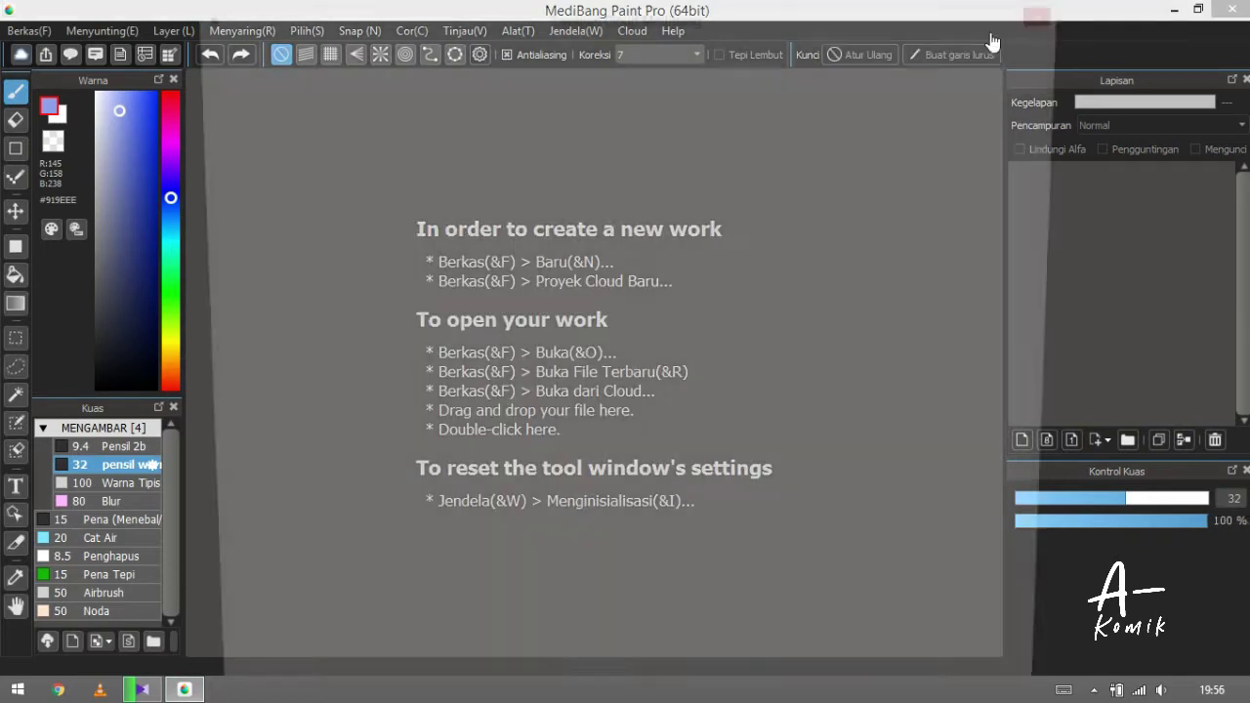
right_click(910, 131)
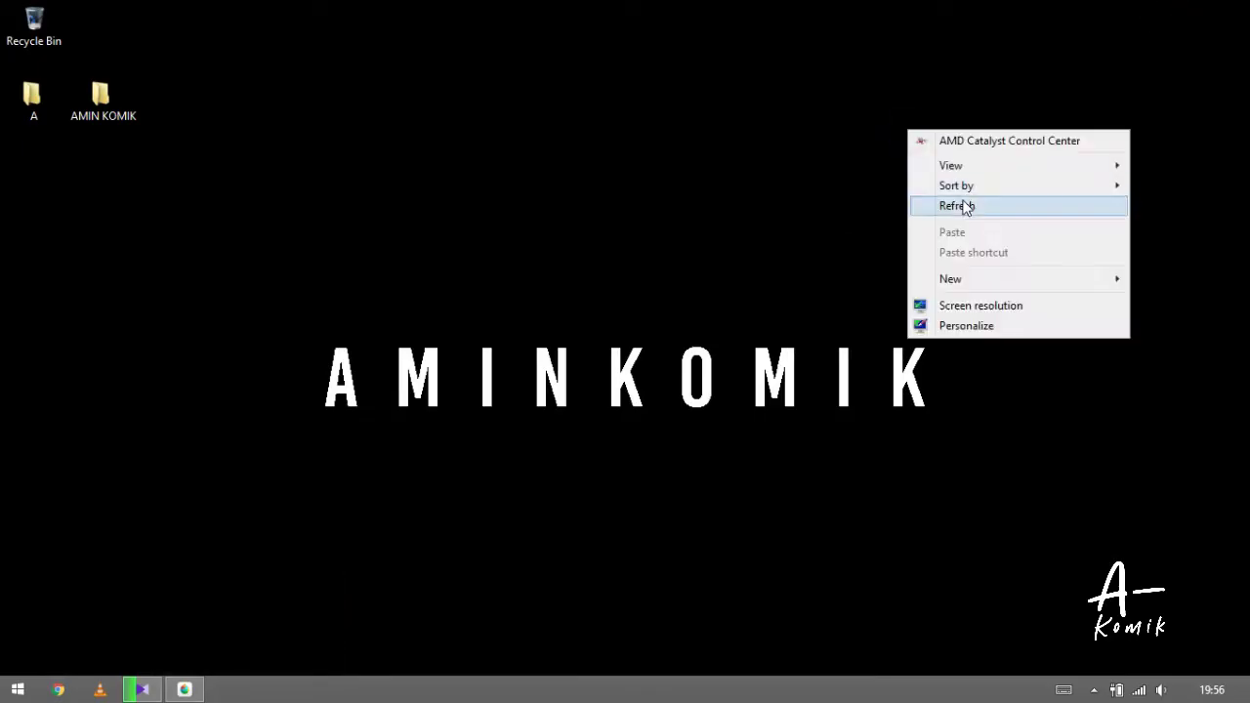
click(965, 208)
right_click(567, 90)
click(605, 166)
Step: Examine the photographed light bulb sketch 20200531_194008 in the AMIN KOMIK desktop folder and close the photo
double_click(123, 115)
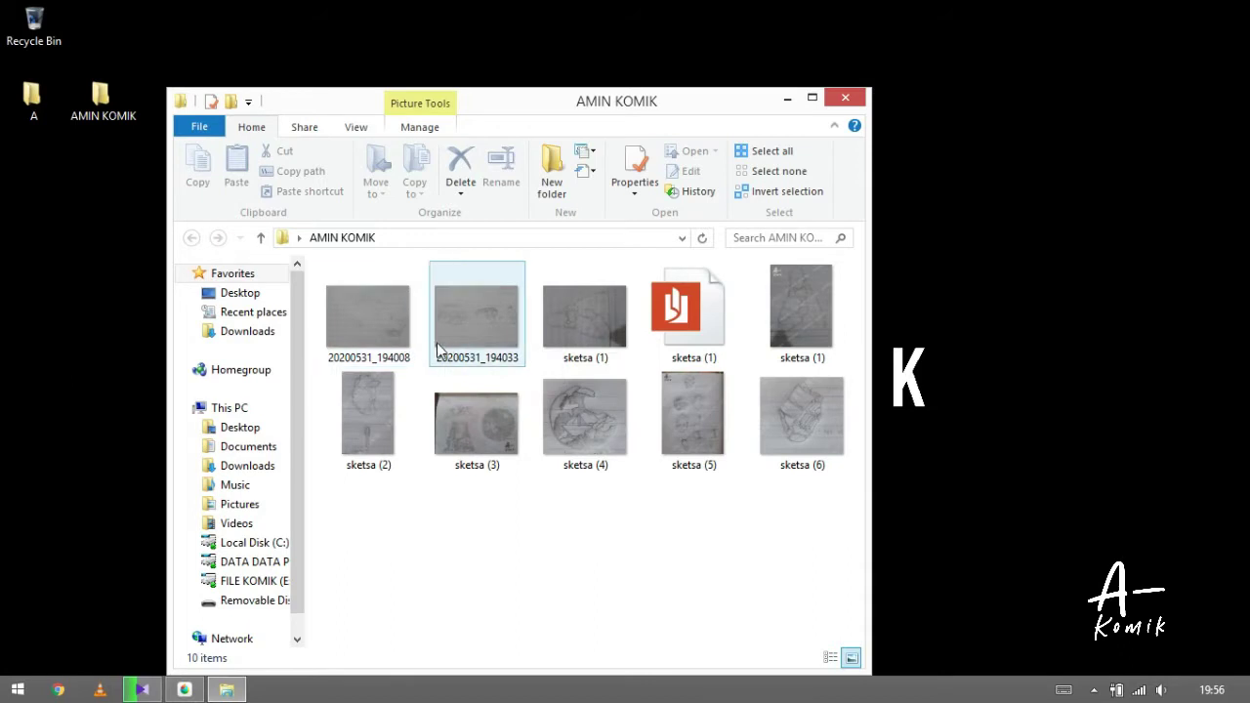
click(401, 344)
double_click(400, 346)
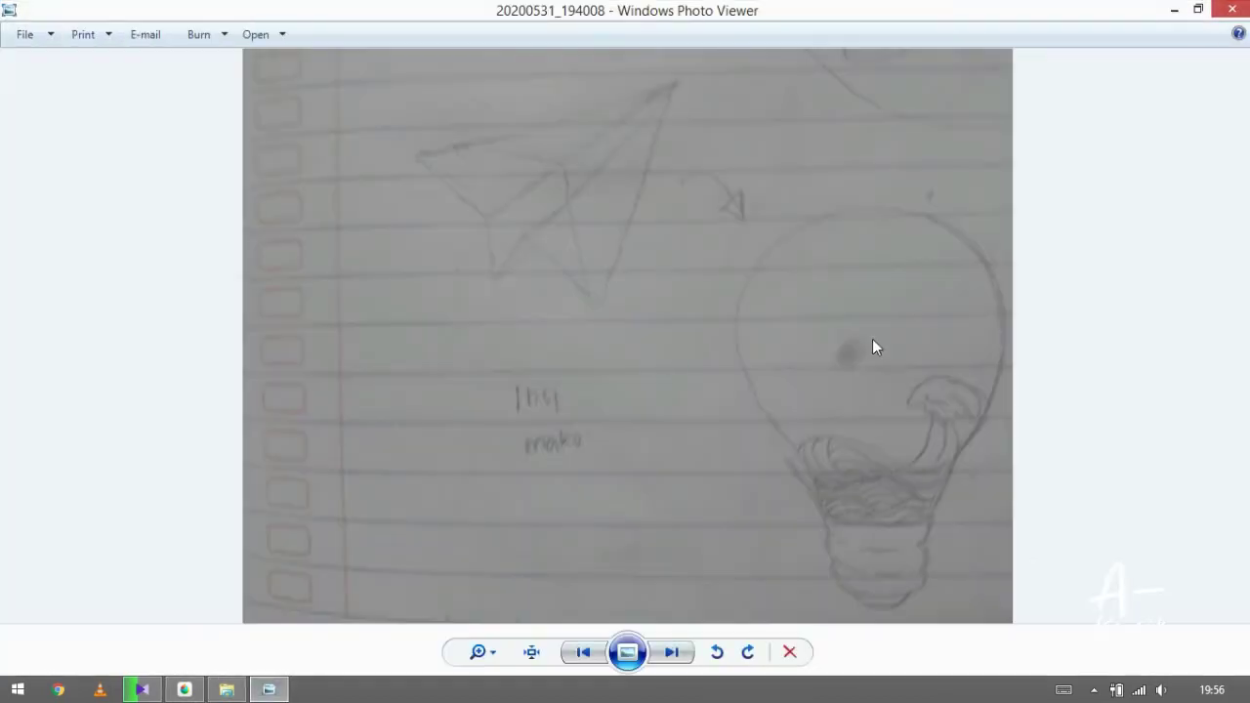
scroll(722, 207, up, 2)
scroll(719, 205, down, 1)
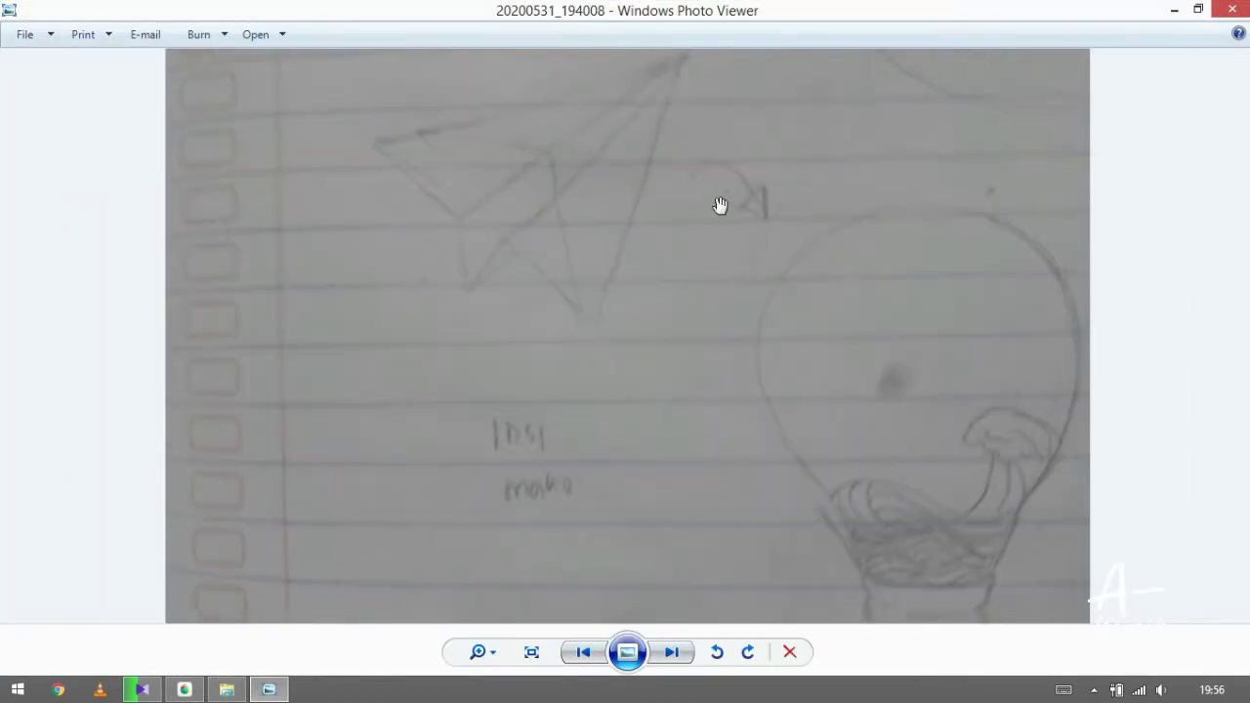
scroll(720, 205, up, 1)
scroll(720, 205, down, 3)
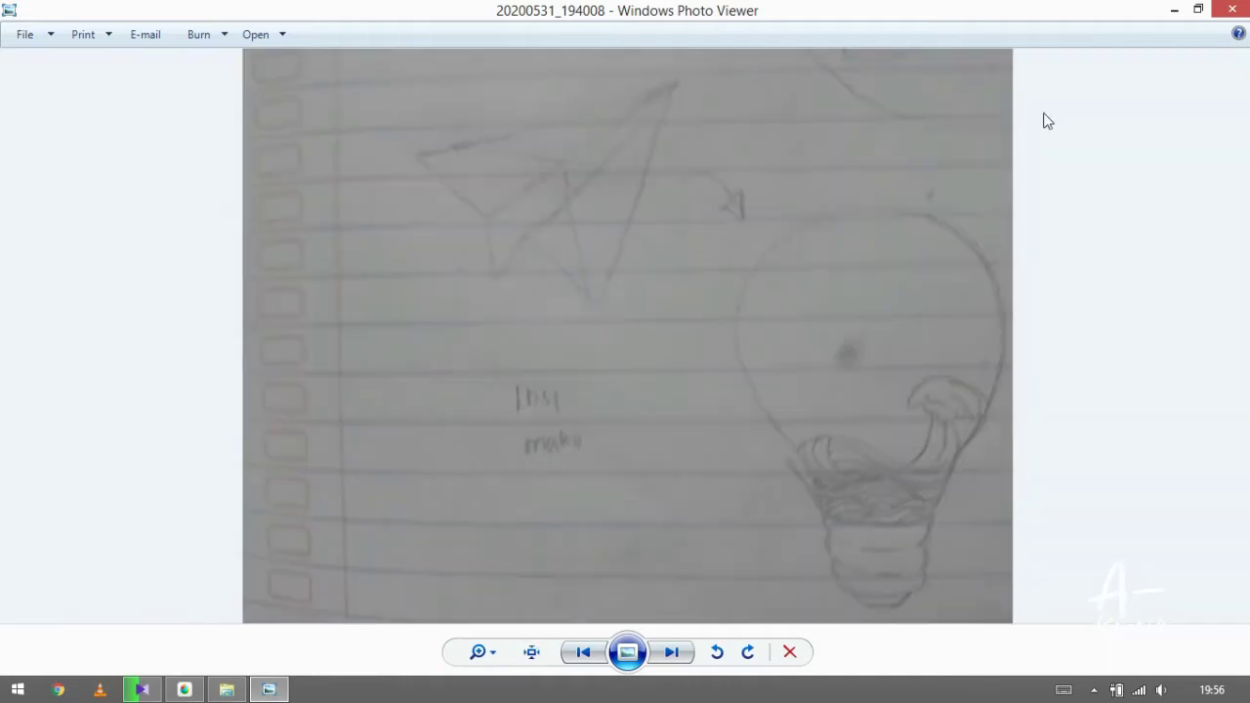
click(1231, 9)
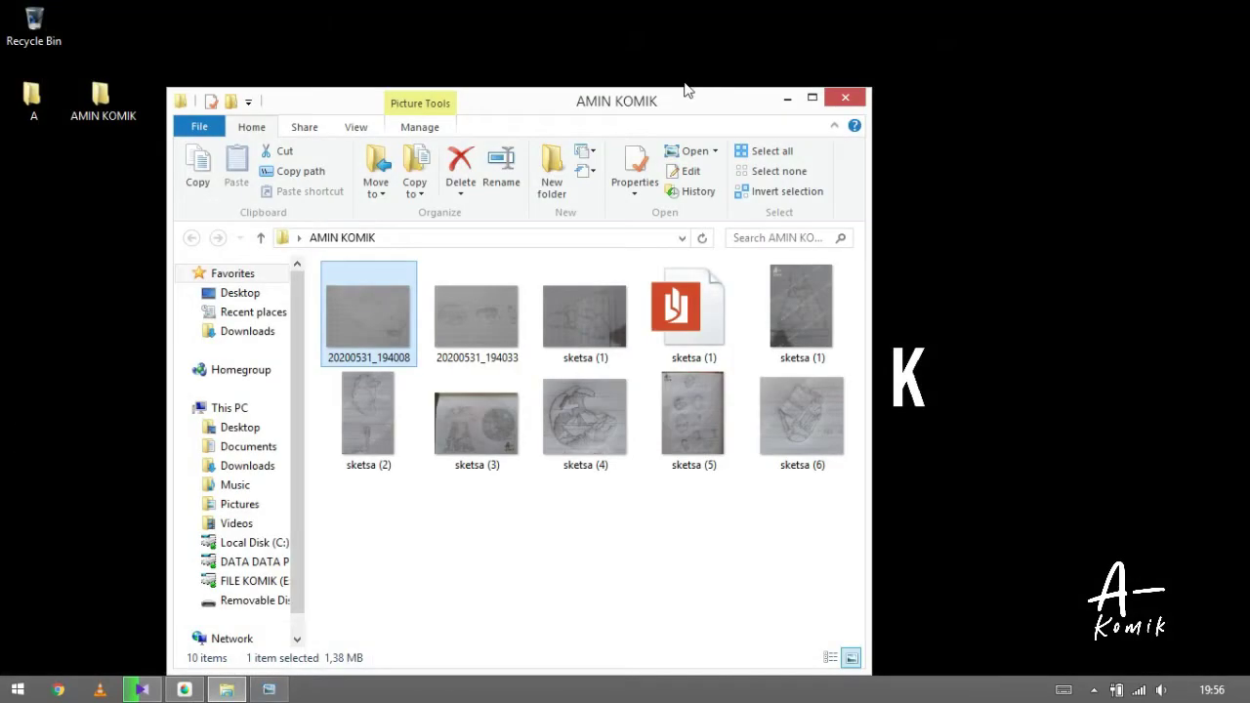
drag(712, 117, 763, 90)
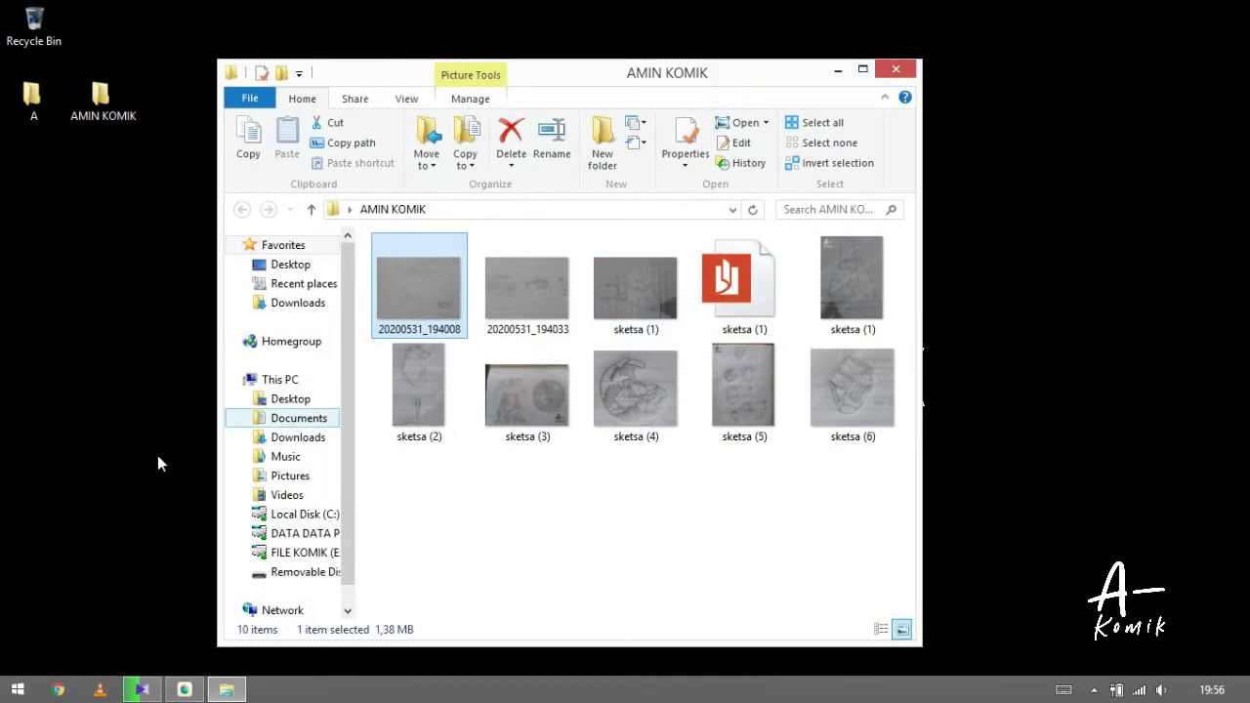
Step: Switch to MediBang Paint Pro and create a new 1080 × 1080 px image at 350 dpi
click(183, 689)
click(30, 31)
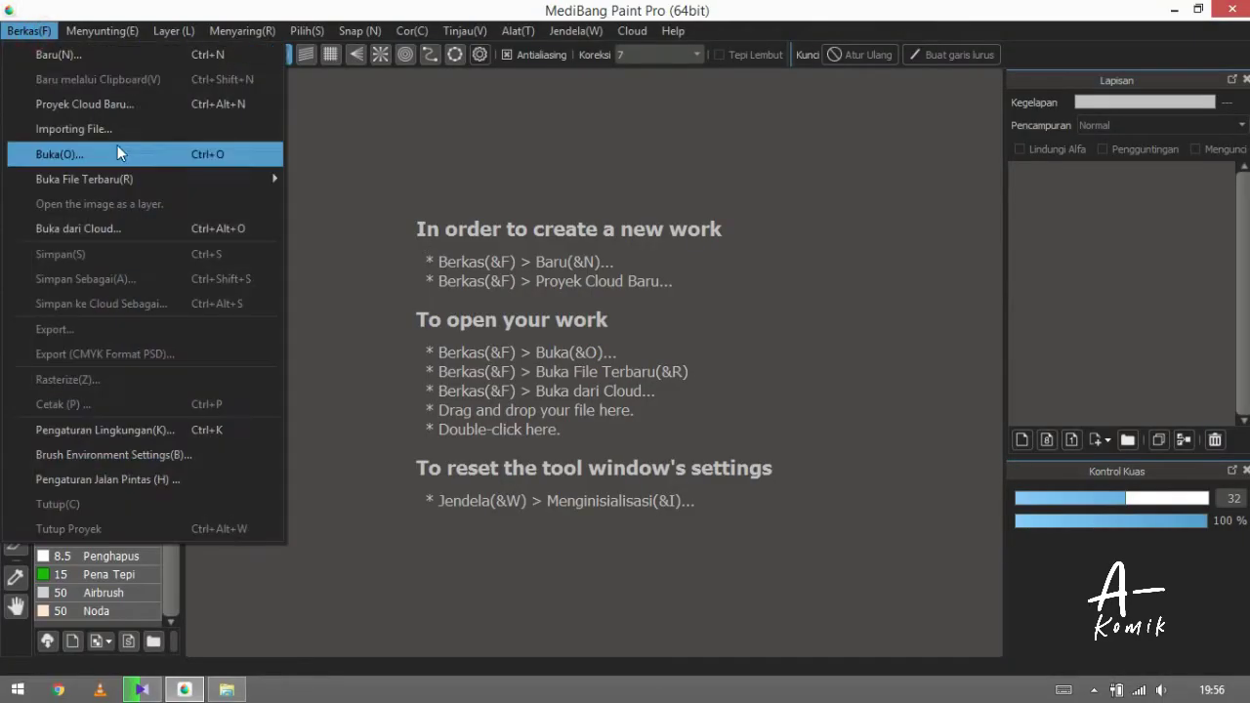
click(44, 50)
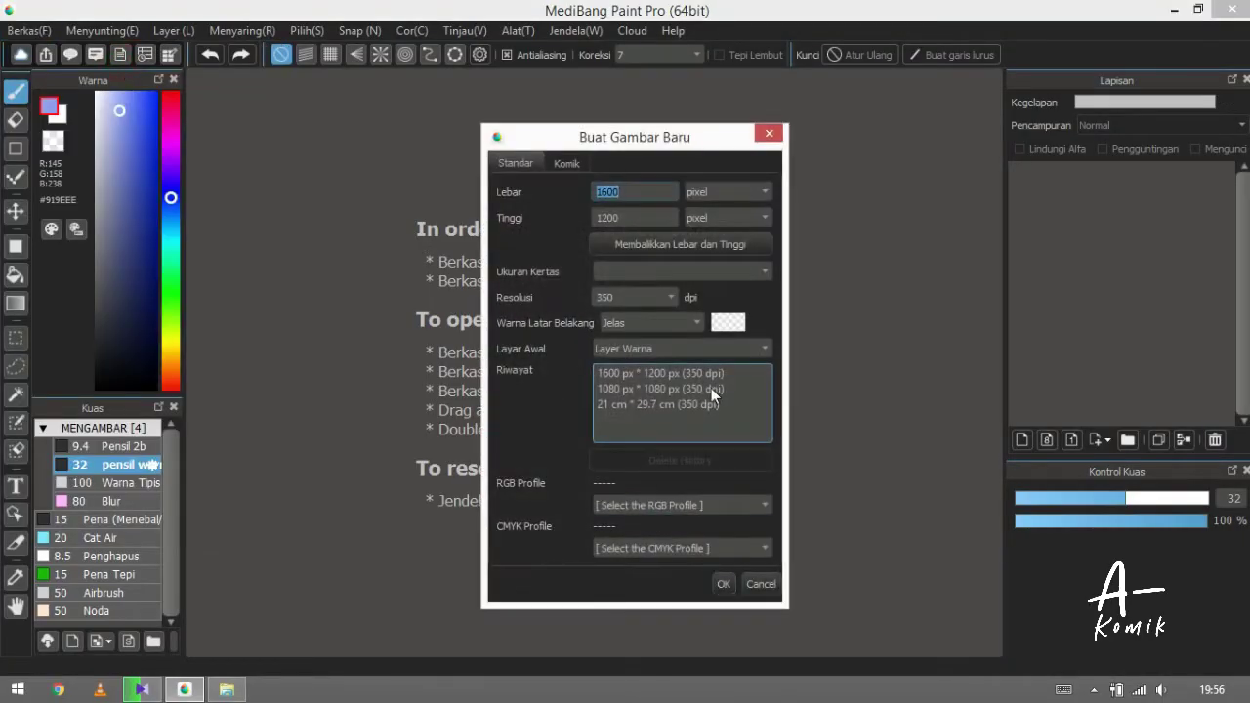
click(674, 389)
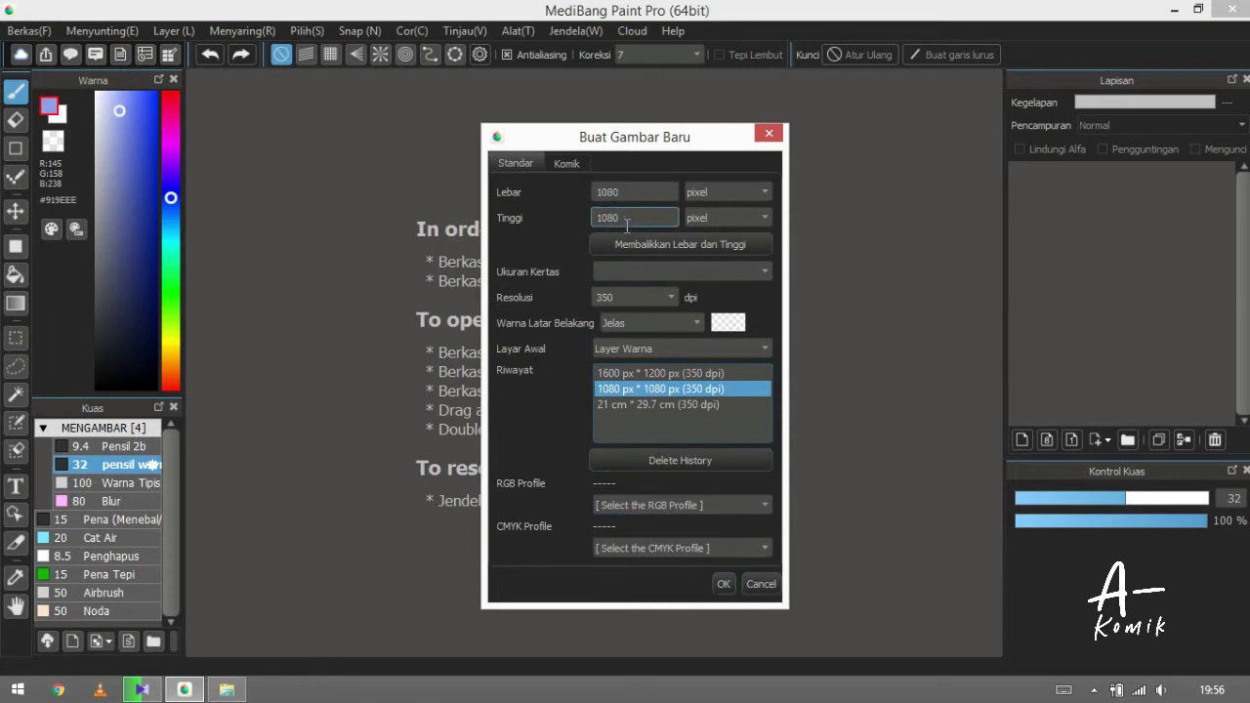
click(724, 584)
Step: Add a second layer to the new image and make Layer1 the active layer
click(1022, 440)
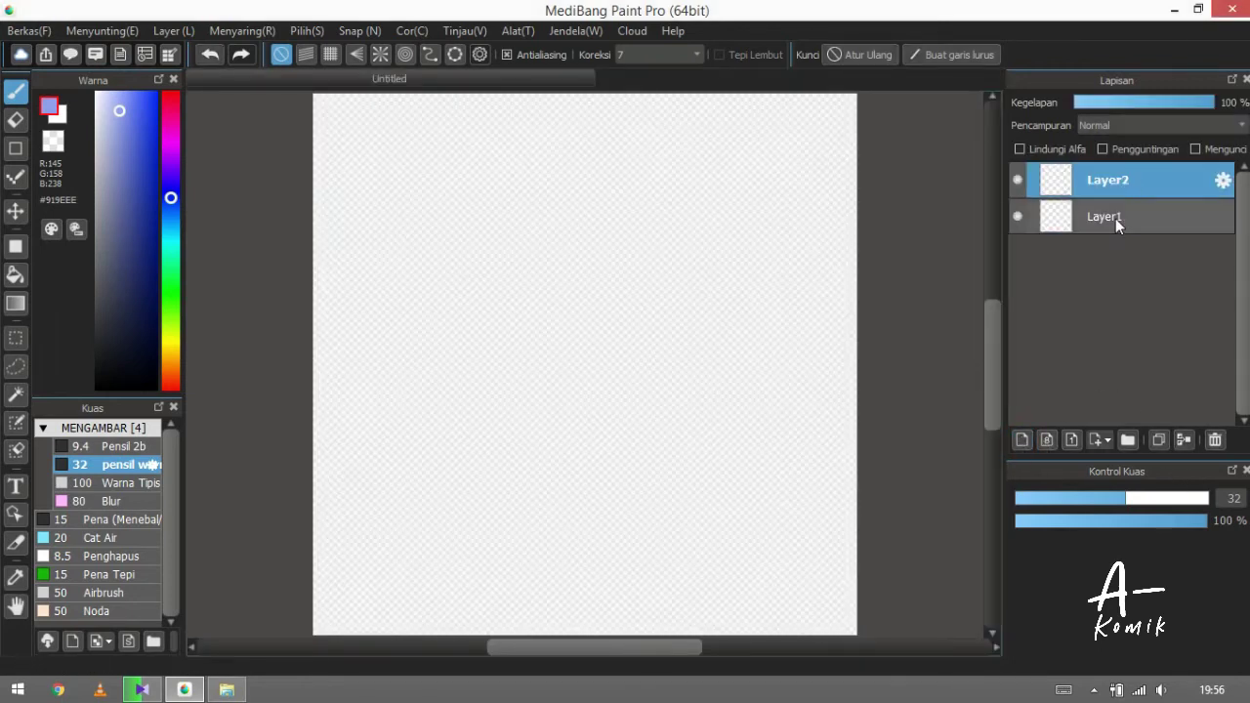
click(1116, 218)
scroll(648, 253, up, 2)
scroll(648, 253, down, 5)
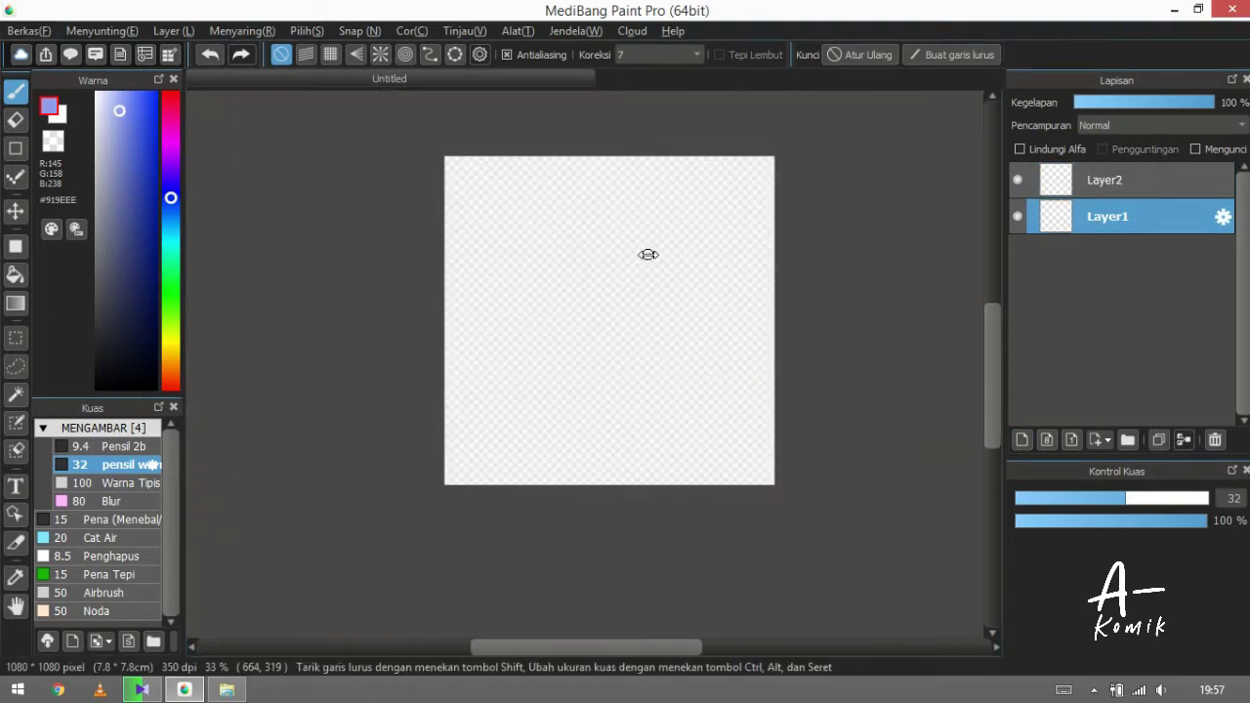
Step: Bring the photo 20200531_194008 from the AMIN KOMIK folder into the canvas as a layer above Layer1
key(alt+Tab)
mouse_move(489, 278)
mouse_down()
mouse_move(517, 349)
mouse_move(552, 343)
mouse_move(376, 393)
mouse_move(551, 339)
mouse_move(620, 438)
mouse_move(573, 312)
mouse_move(730, 365)
mouse_move(1120, 344)
mouse_move(1144, 356)
mouse_up()
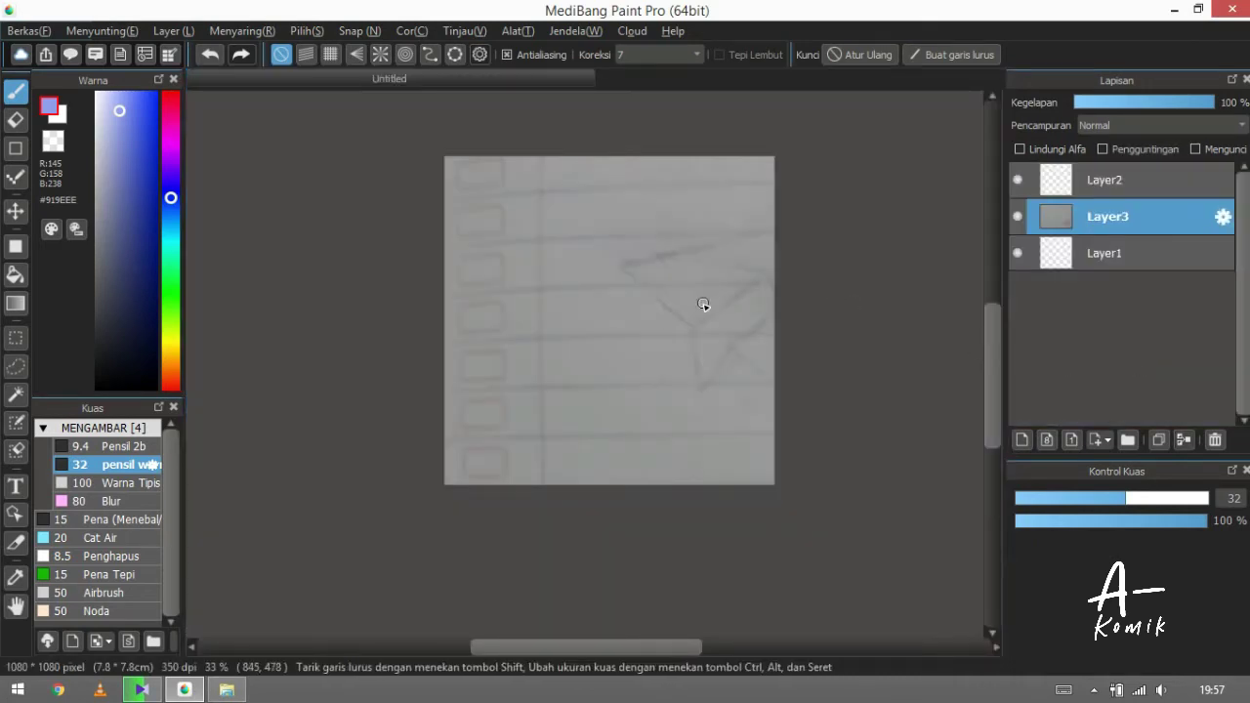
scroll(703, 303, down, 2)
Step: Scale down and reposition the sketch photo so the whole light bulb fits on the canvas
drag(572, 195, 807, 366)
mouse_move(873, 409)
mouse_down()
mouse_move(608, 268)
mouse_move(638, 260)
mouse_move(742, 346)
mouse_move(742, 365)
mouse_move(699, 344)
mouse_move(759, 381)
mouse_move(697, 322)
mouse_move(720, 330)
mouse_up()
scroll(639, 260, down, 1)
scroll(639, 260, up, 4)
scroll(693, 291, down, 3)
key(Return)
Step: Add a new layer directly above the sketch photo's layer for the line art
scroll(690, 365, up, 3)
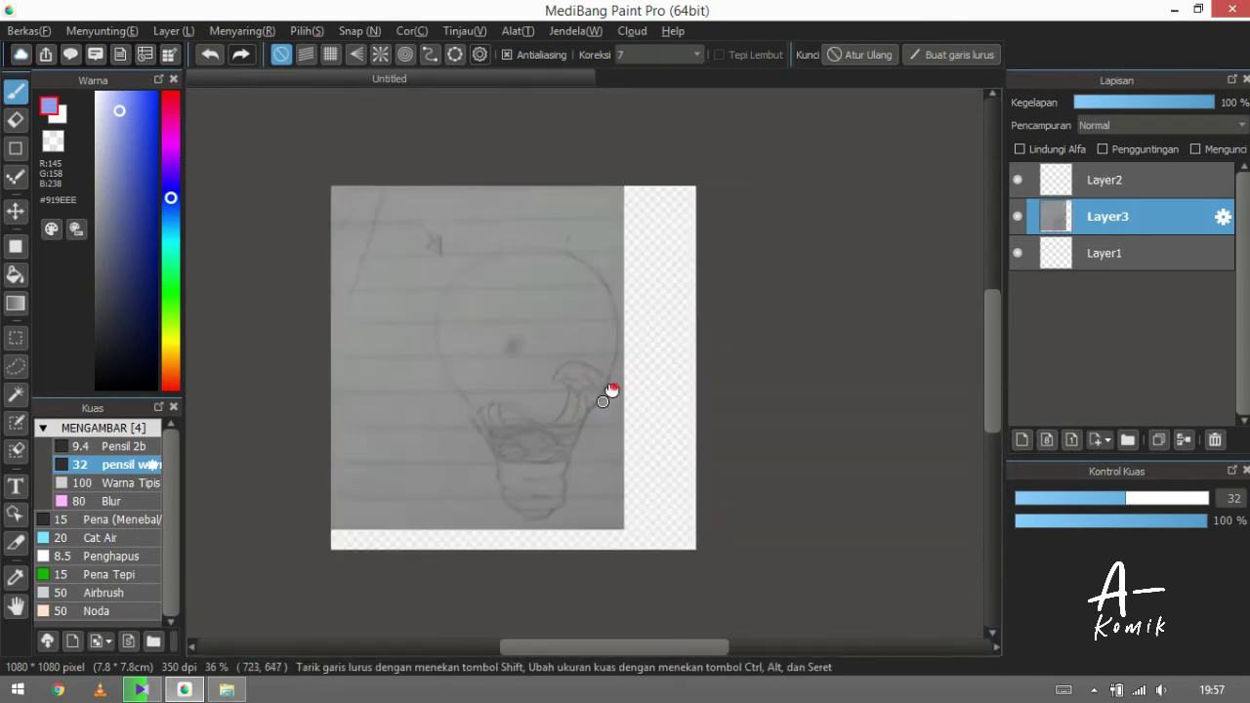
click(1113, 220)
key(ctrl+shift+n)
Step: Save the project as semut.mdp in the E:/BELAJAR KOMIK folder
click(102, 30)
click(28, 30)
click(78, 326)
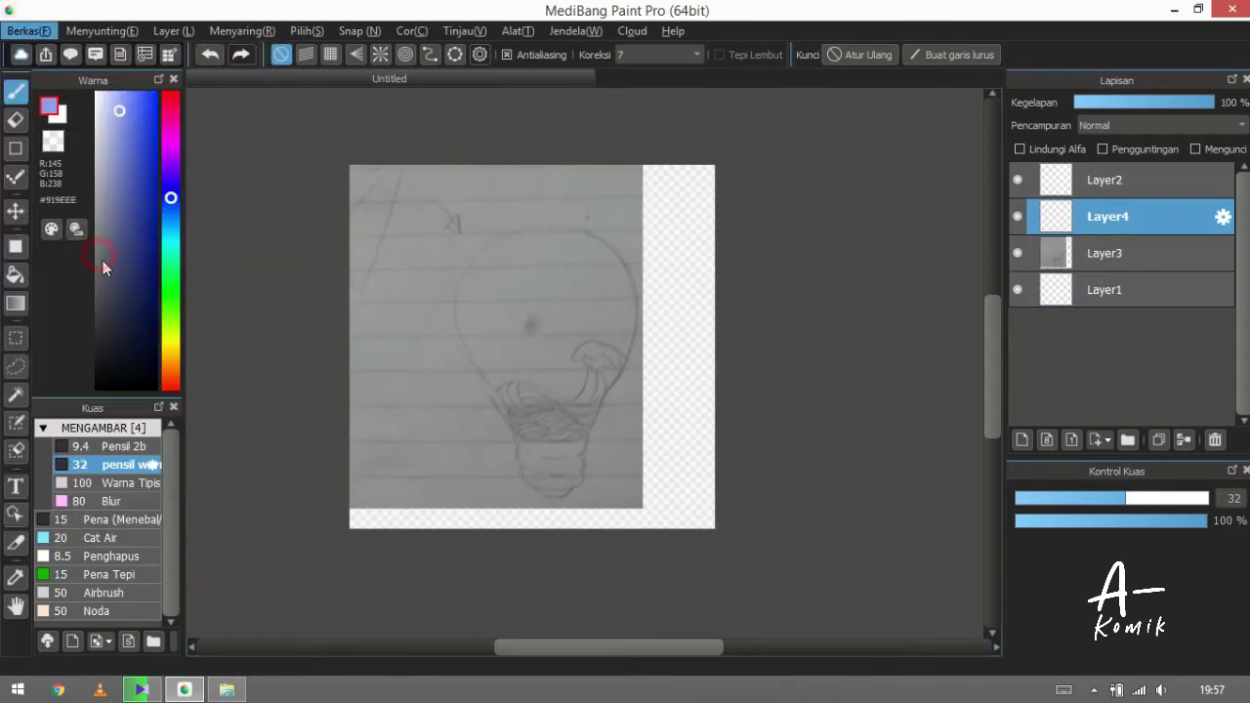
text(semua)
key(Return)
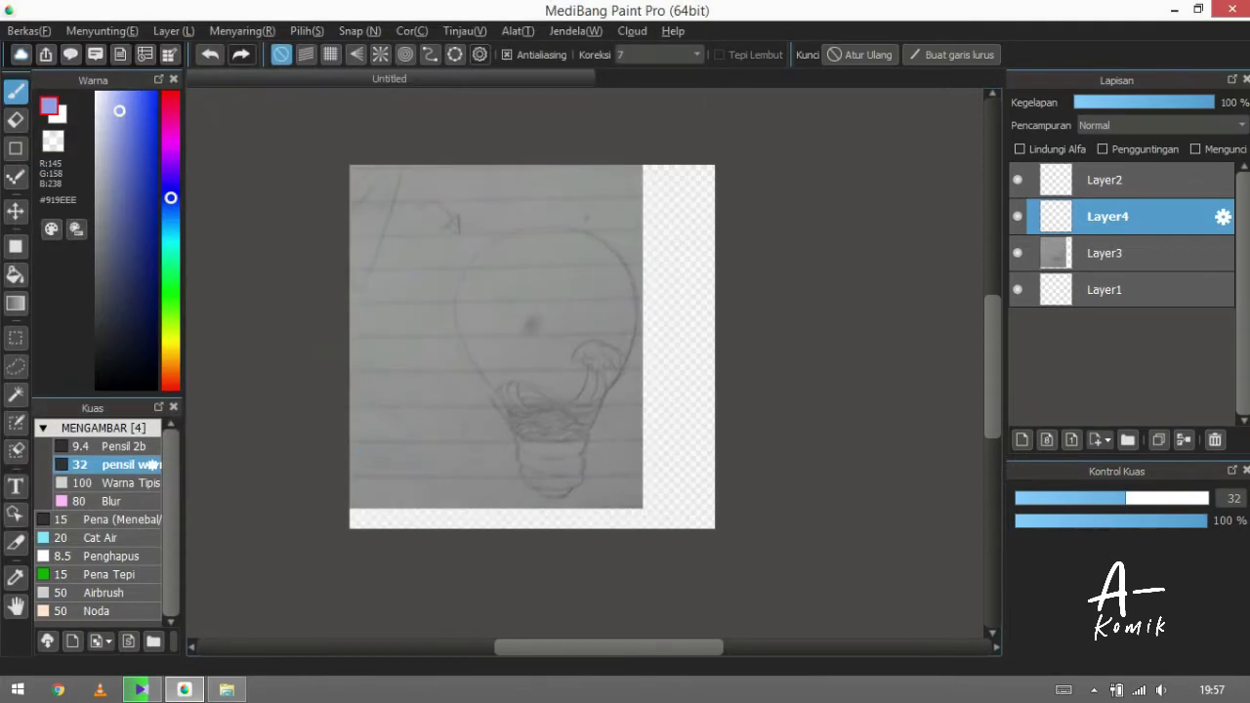
Step: Try a lower opacity on the sketch photo's layer and restore it to full opacity
scroll(557, 390, up, 4)
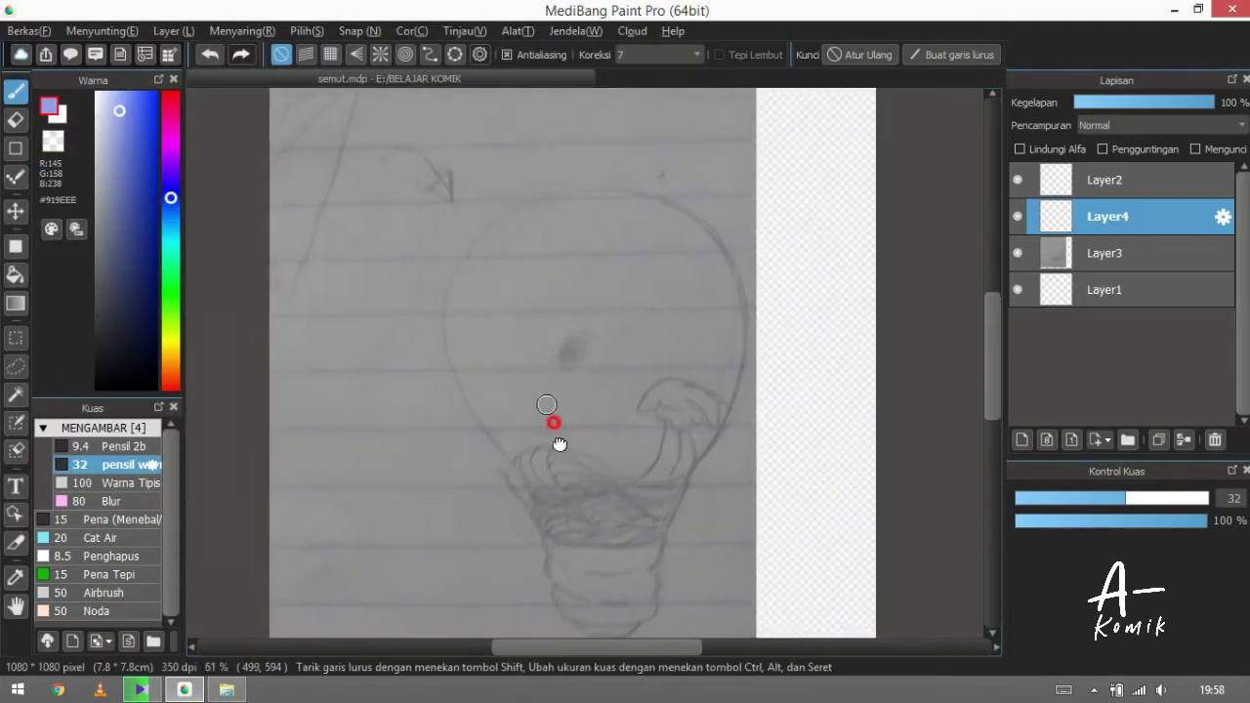
scroll(553, 422, down, 1)
scroll(553, 411, up, 2)
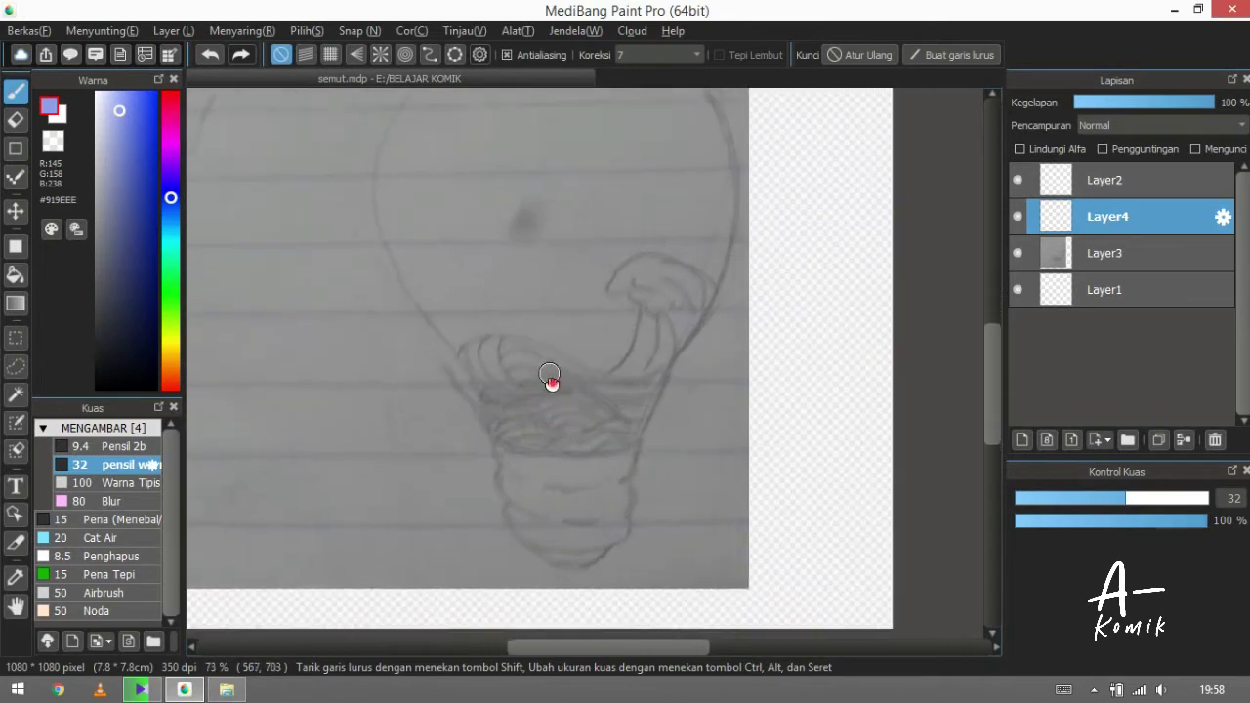
scroll(554, 396, up, 2)
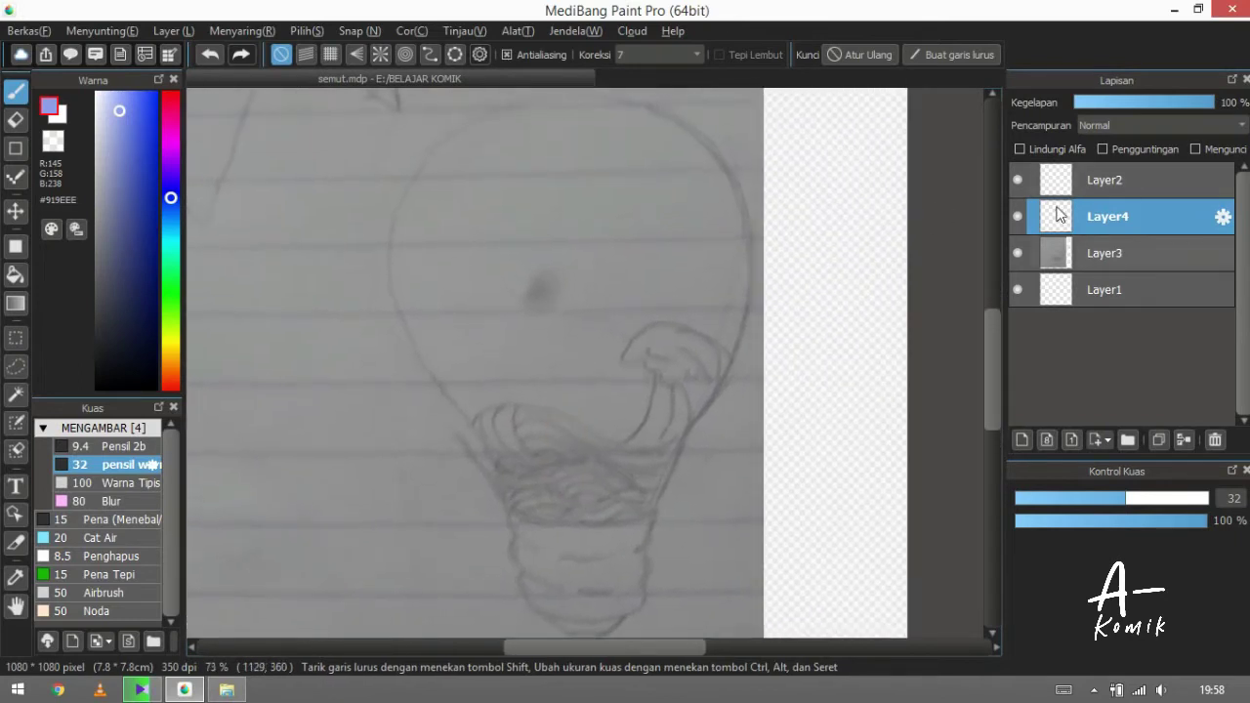
click(1113, 253)
click(1133, 101)
drag(1203, 105, 1221, 103)
Step: Return to Layer4 and set up the coloured pencil brush with black and a size of 6.9
click(1119, 205)
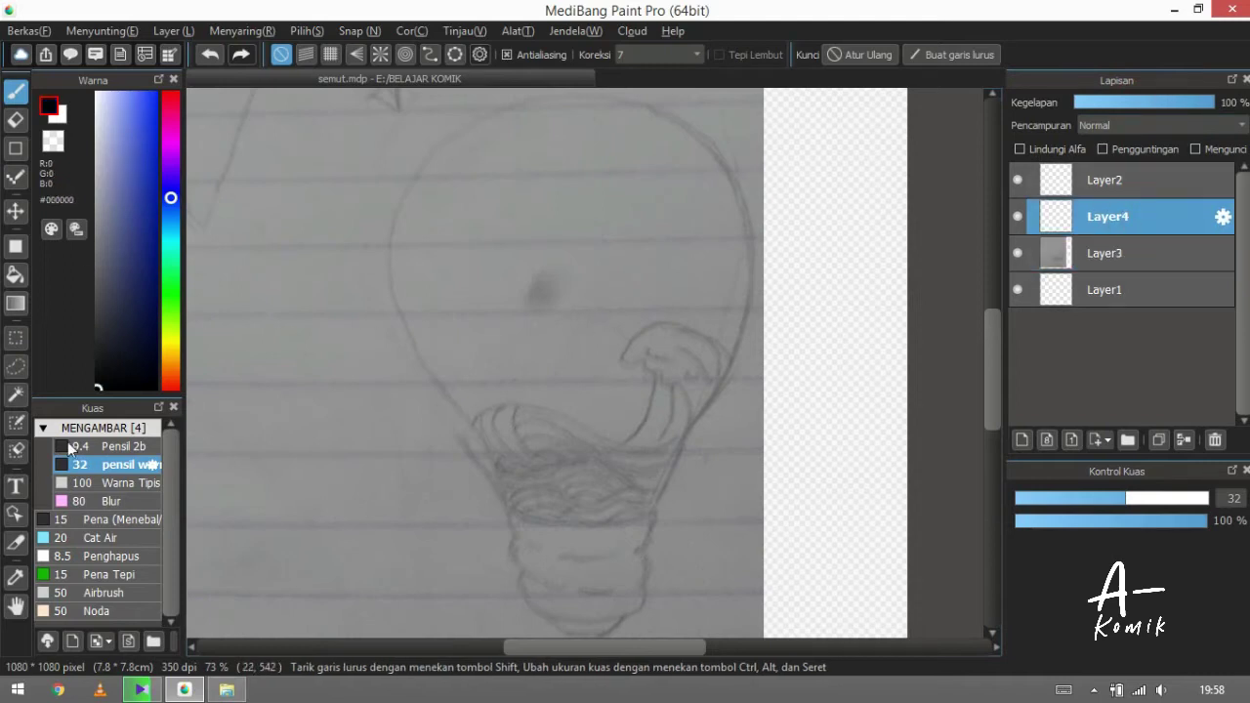
drag(482, 352, 491, 363)
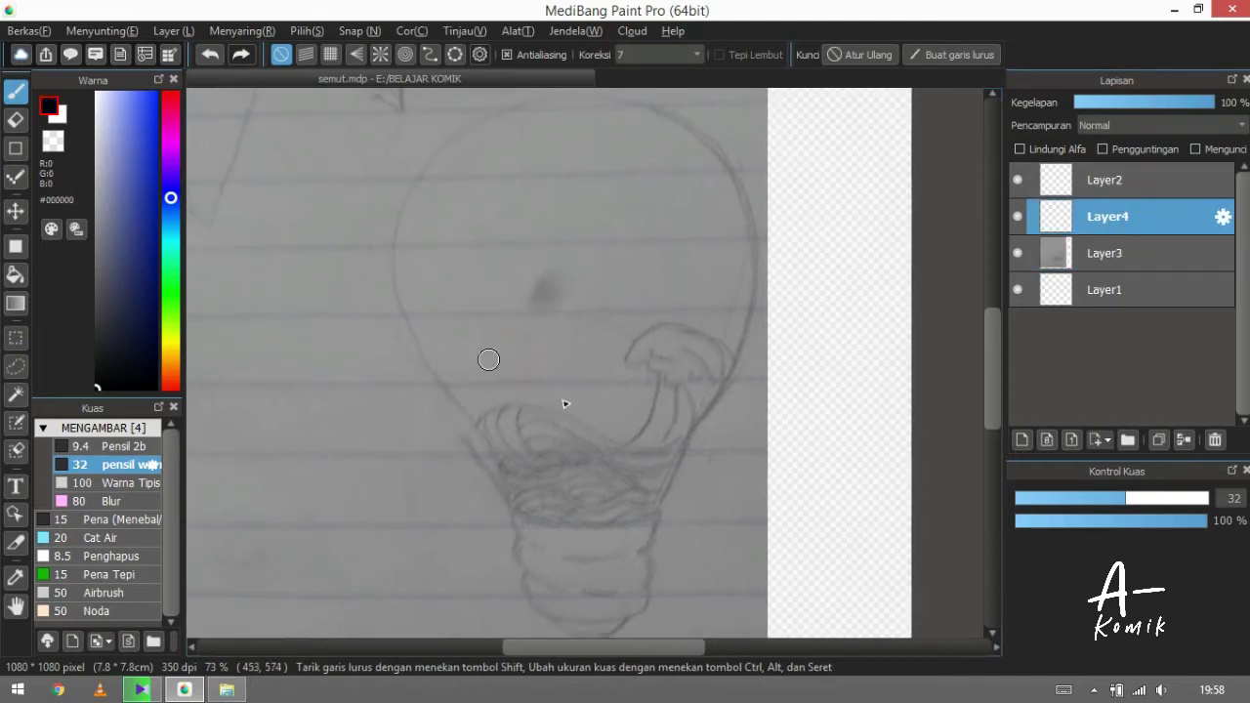
click(1041, 500)
drag(815, 391, 816, 518)
key(ctrl+z)
click(1038, 498)
drag(753, 427, 757, 591)
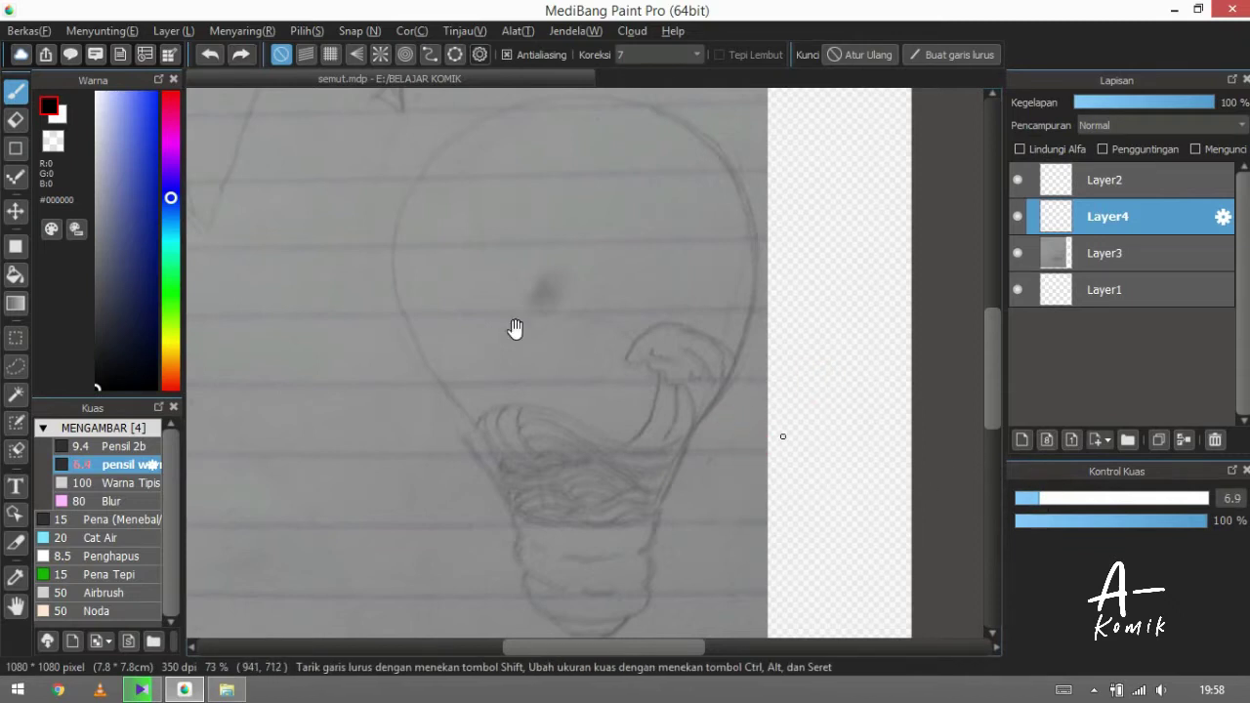
Step: Trace the light bulb's screw base in black with stacked curved bands and a rounded tip, redoing misplaced strokes
scroll(524, 424, up, 4)
scroll(475, 438, up, 3)
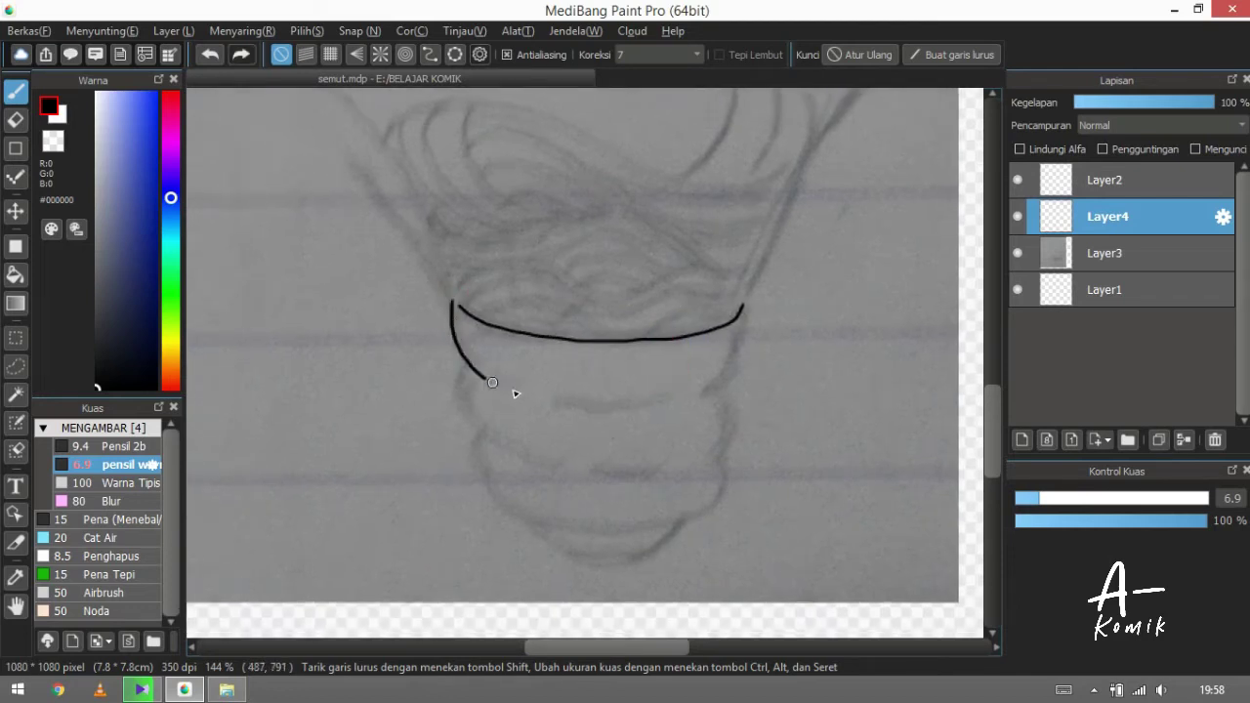
key(ctrl+z)
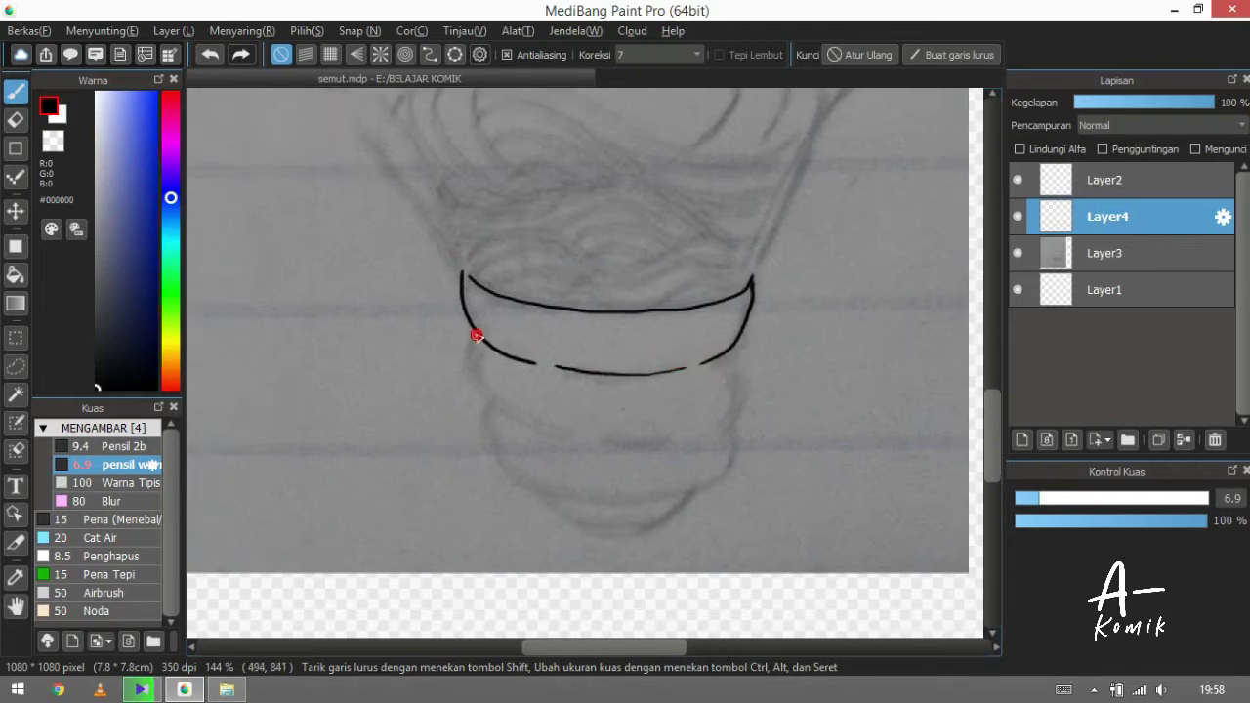
scroll(603, 433, down, 1)
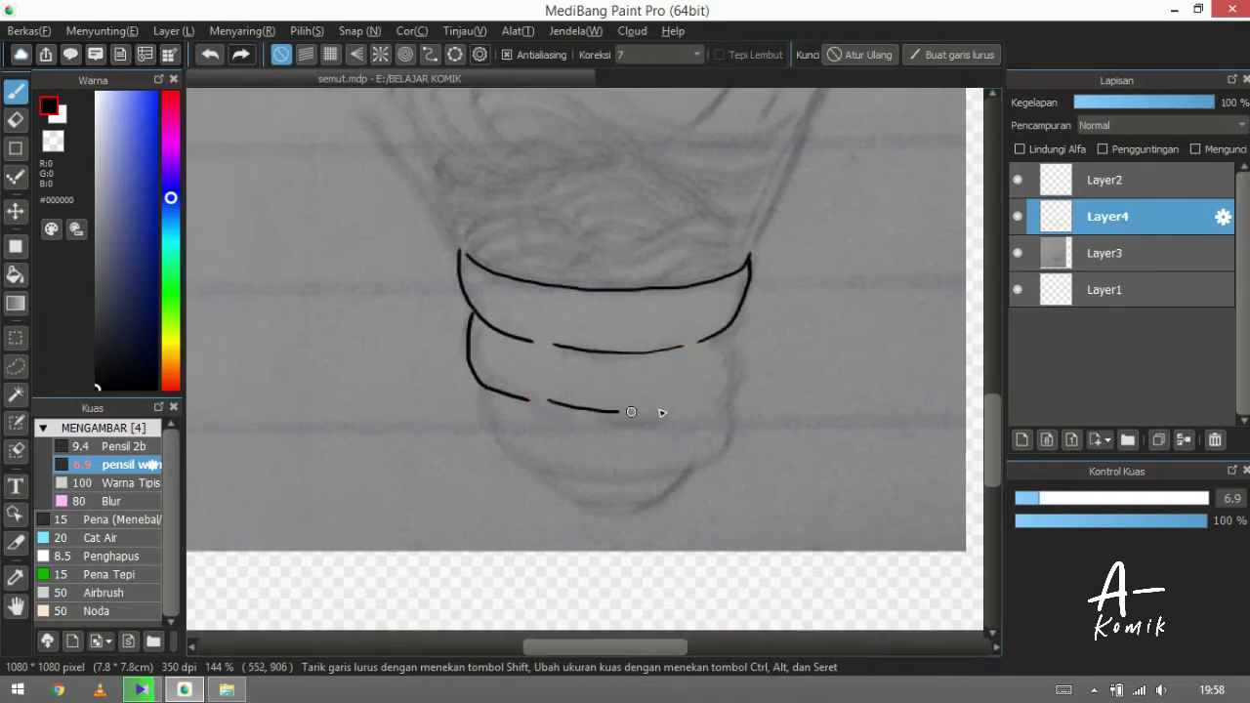
drag(652, 396, 674, 368)
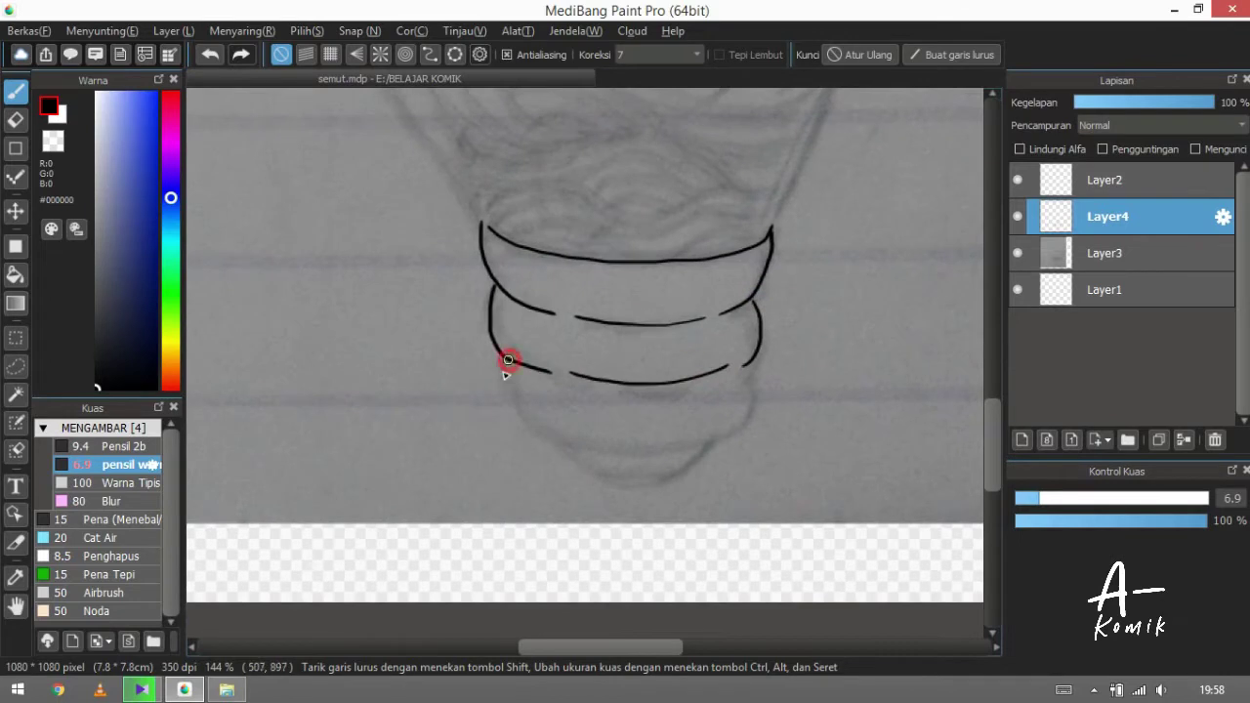
key(ctrl+z)
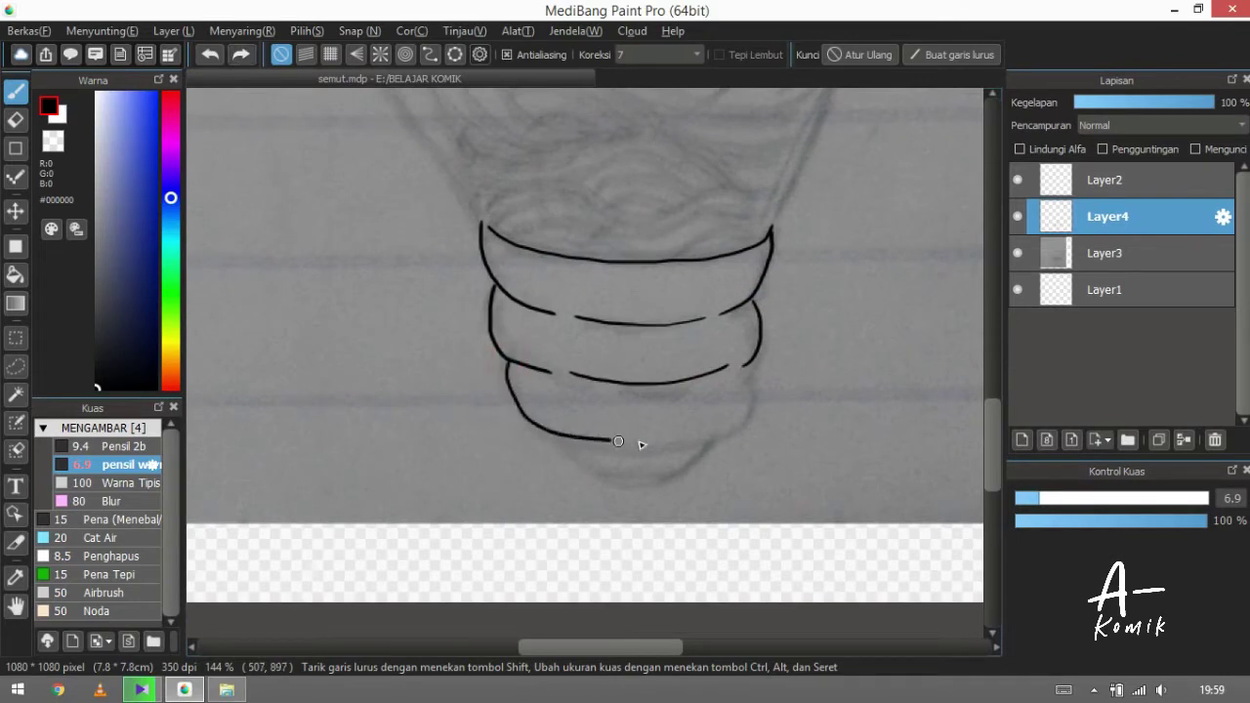
drag(551, 436, 533, 420)
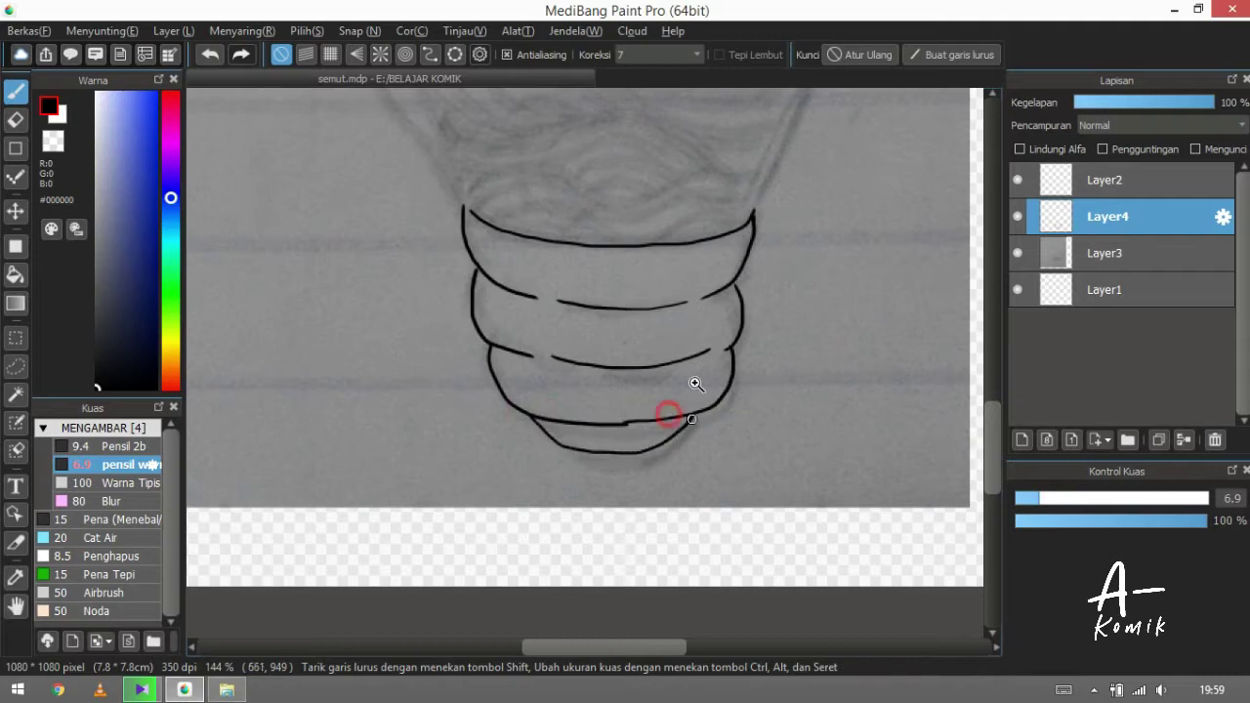
Step: Try drawing a circle over the bulb's glass outline on Layer4 with the ellipse shape tool
scroll(694, 384, down, 3)
scroll(631, 400, up, 2)
scroll(573, 460, up, 5)
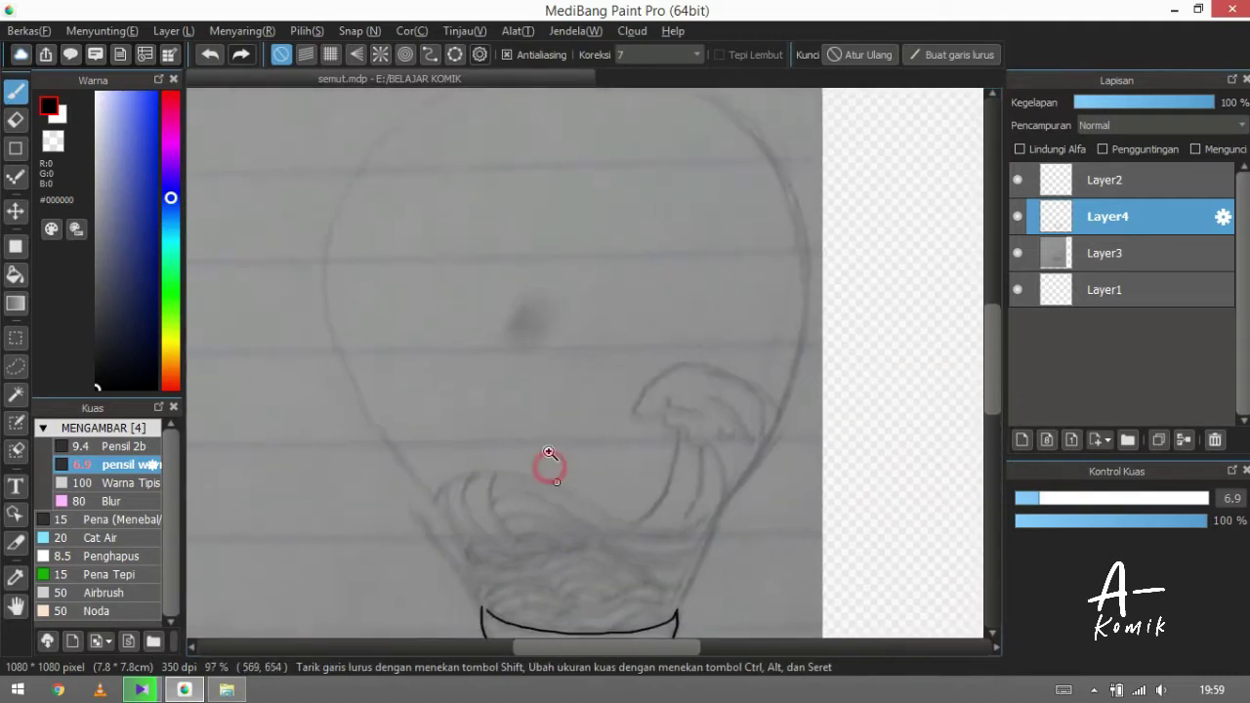
scroll(550, 453, down, 2)
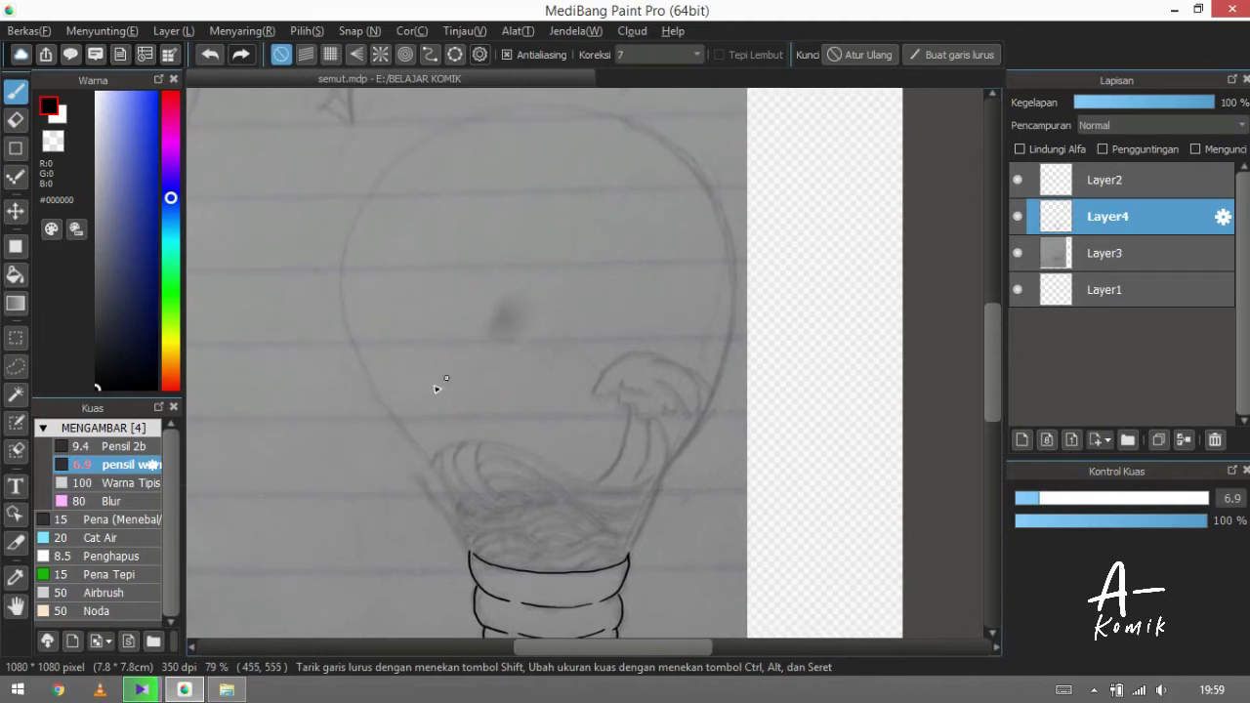
click(15, 148)
click(381, 55)
drag(457, 127, 783, 483)
key(ctrl+z)
Step: Try drawing and moving a circle for the bulb's glass on a new layer, and undo it
click(1022, 440)
drag(389, 163, 756, 547)
key(v)
drag(753, 486, 721, 424)
key(ctrl+z)
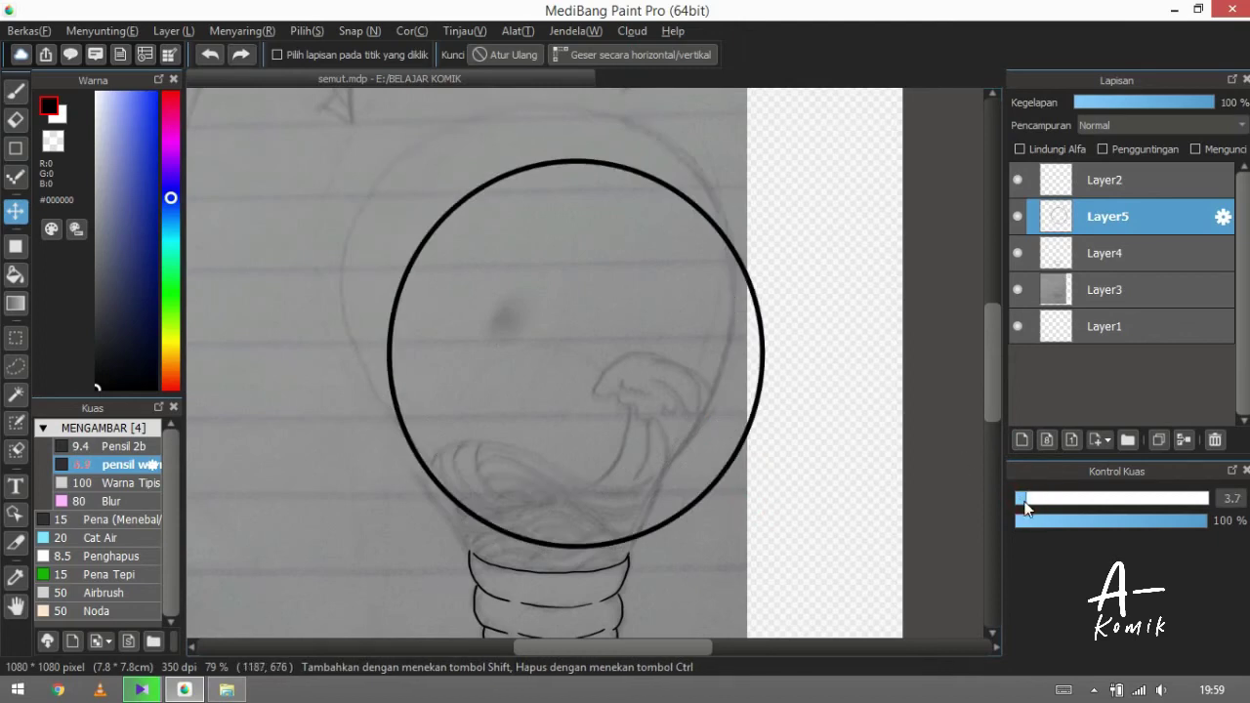
key(ctrl+z)
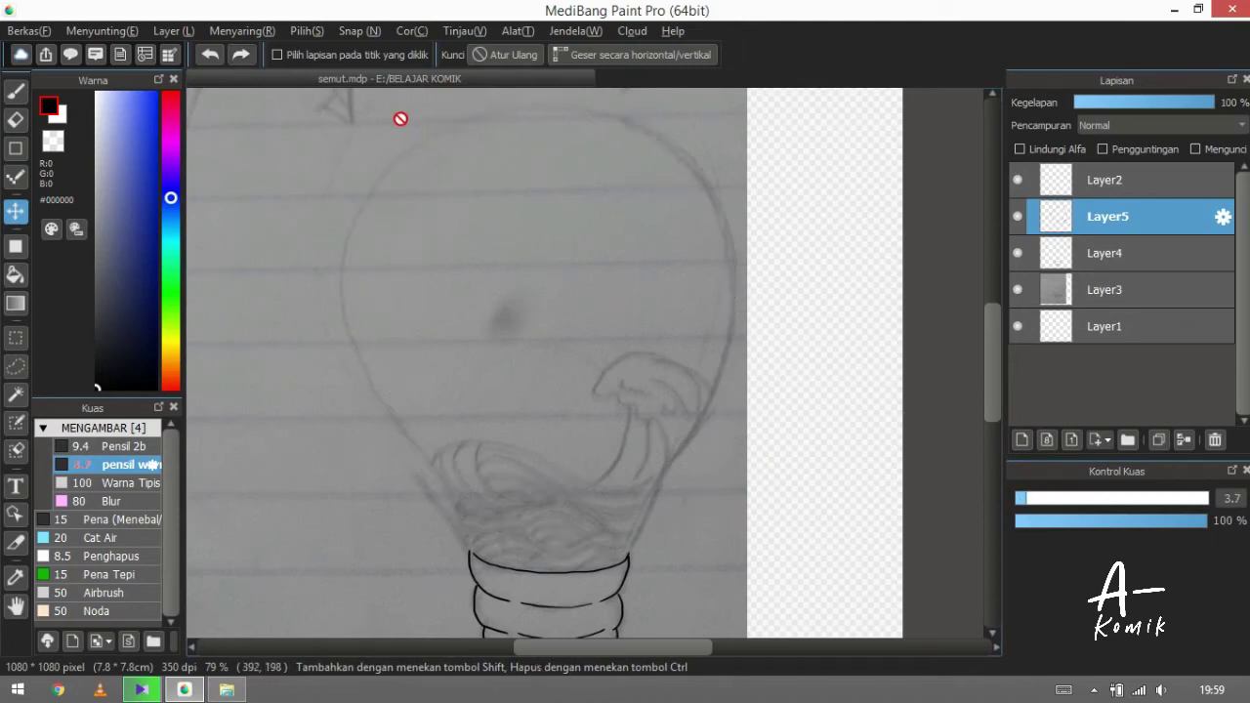
Step: Add a new layer above Layer5, draw a black circle for the bulb's glass with the ellipse shape tool, and position it above the base
click(1021, 442)
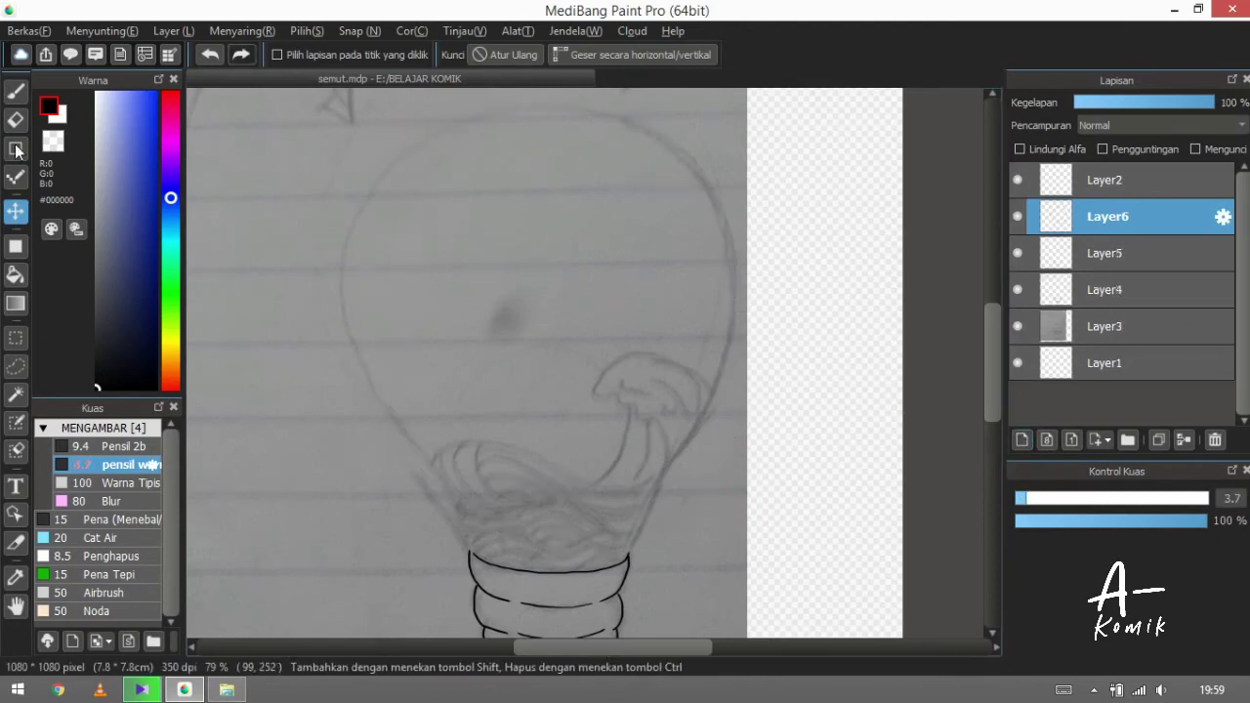
key(b)
click(15, 148)
click(379, 54)
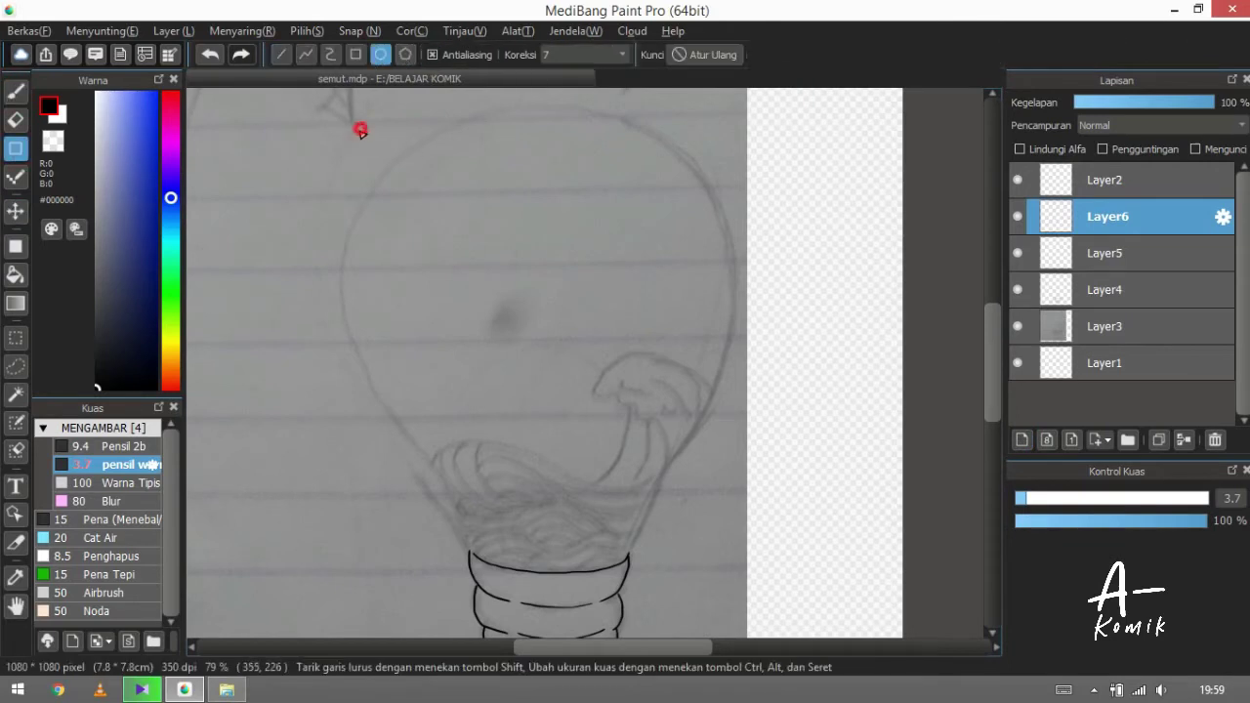
mouse_move(360, 129)
mouse_down()
mouse_move(698, 491)
mouse_move(743, 513)
mouse_up()
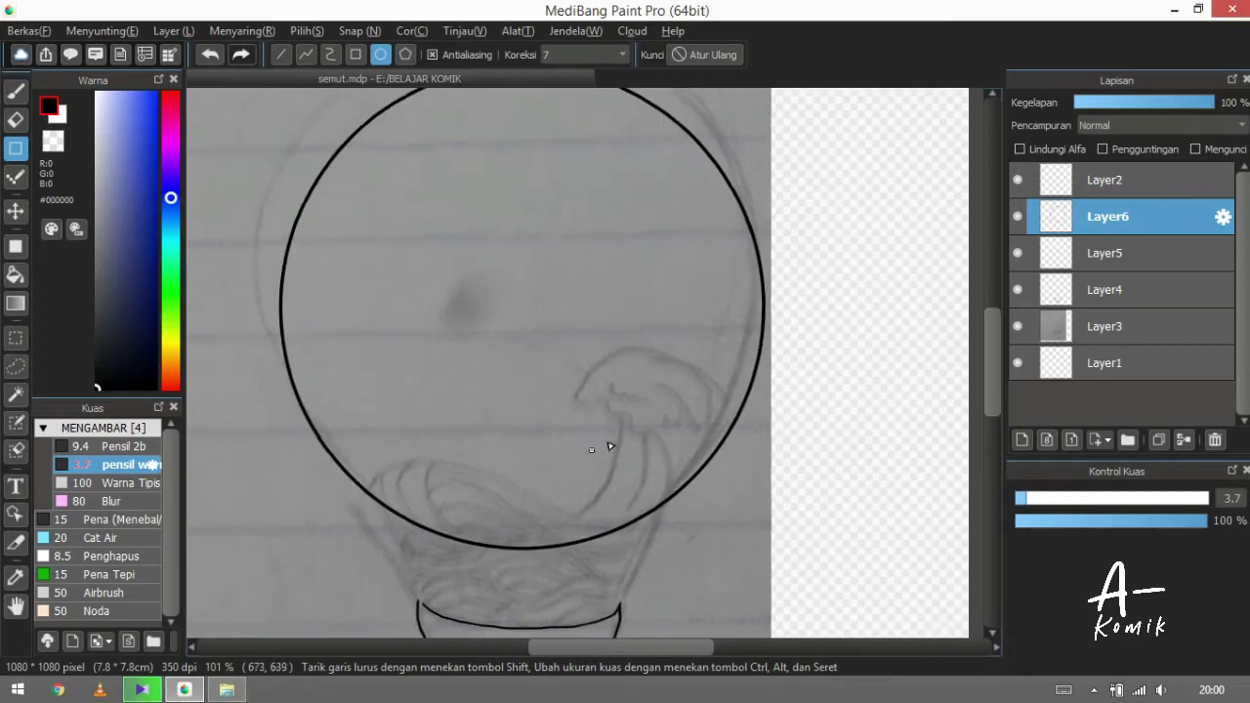
key(v)
scroll(610, 420, down, 3)
scroll(610, 420, up, 2)
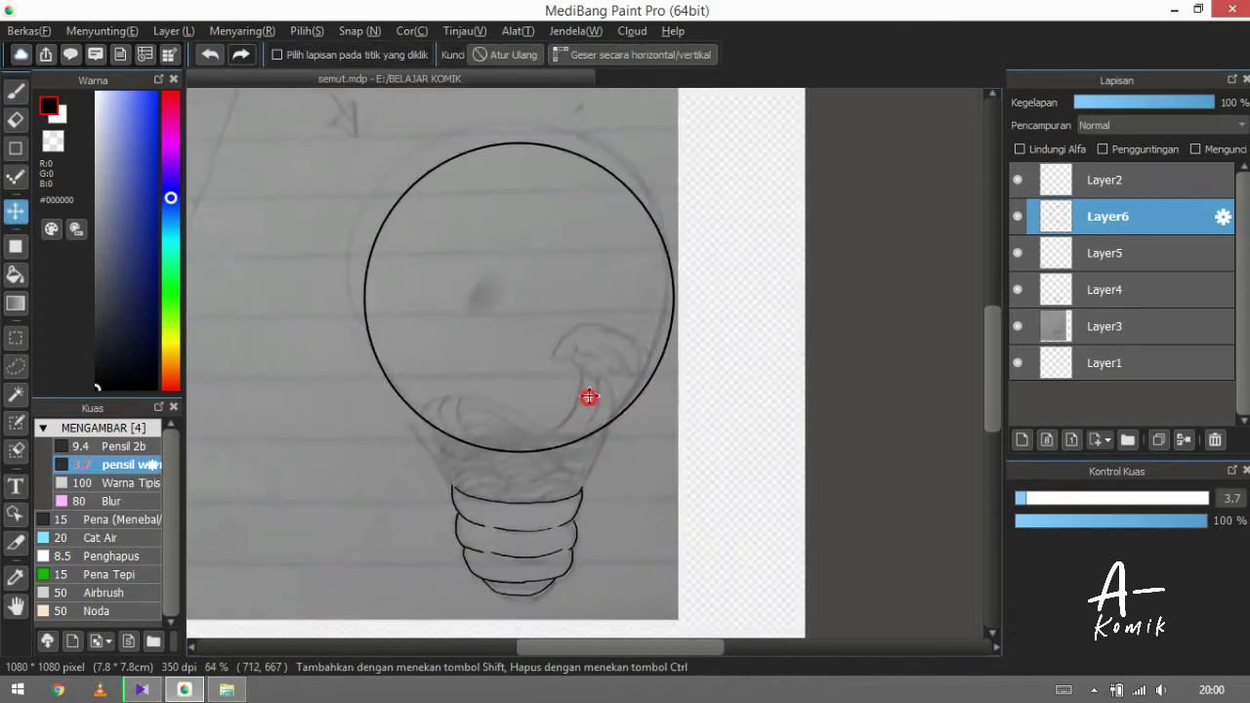
Step: On Layer4, set the brush size to 6.9 and trace the bulb's left neck line from the circle down to the base, redoing the first stroke
click(1074, 287)
scroll(563, 481, up, 2)
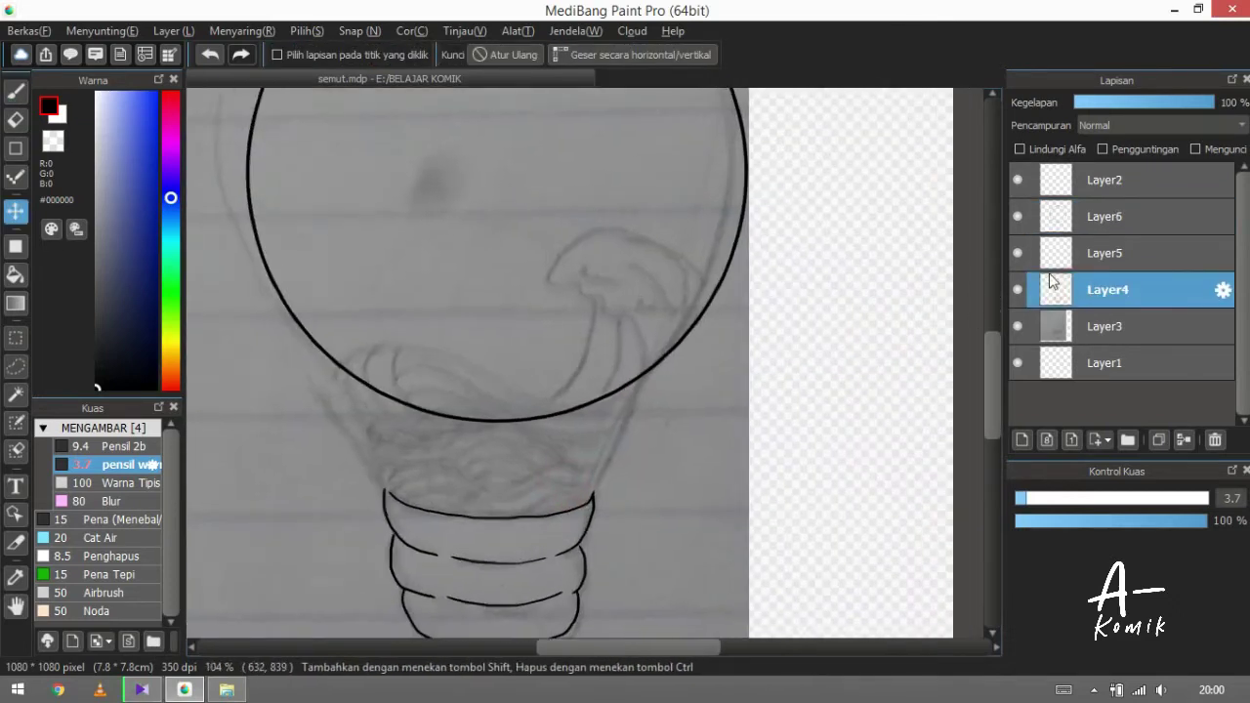
scroll(458, 479, up, 2)
key(b)
scroll(312, 358, up, 2)
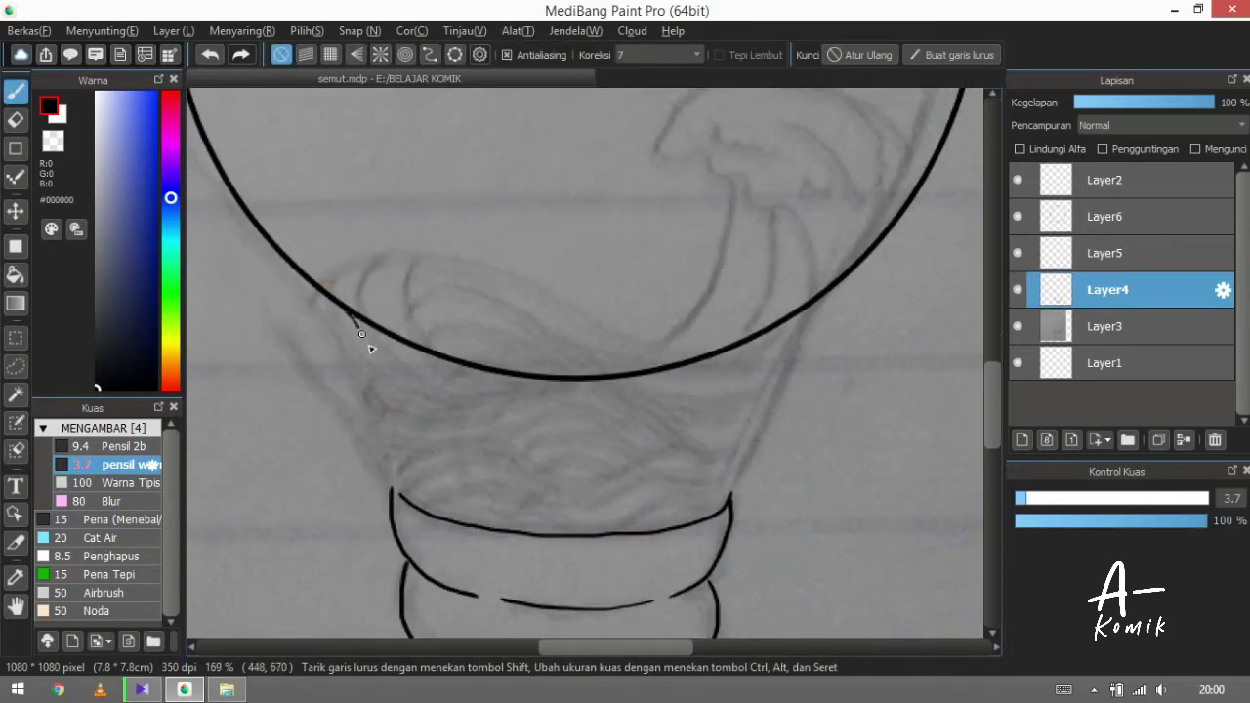
scroll(468, 473, up, 2)
key(ctrl+z)
click(1037, 500)
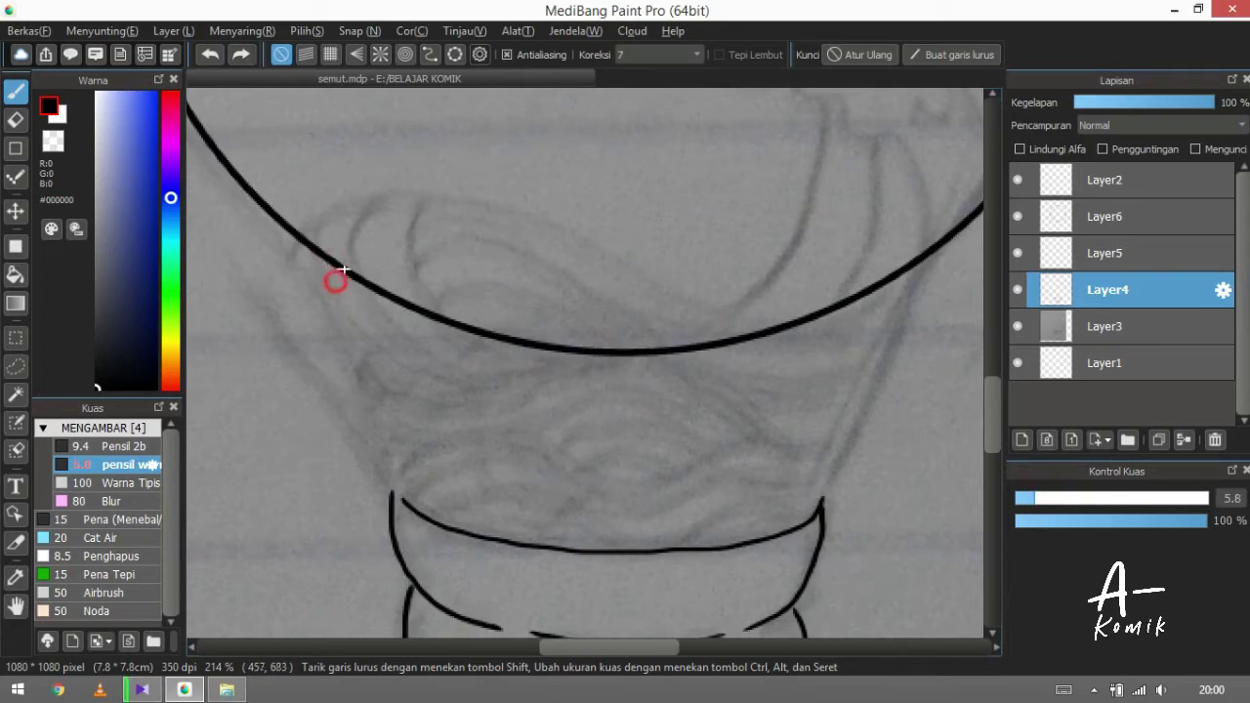
scroll(376, 359, up, 2)
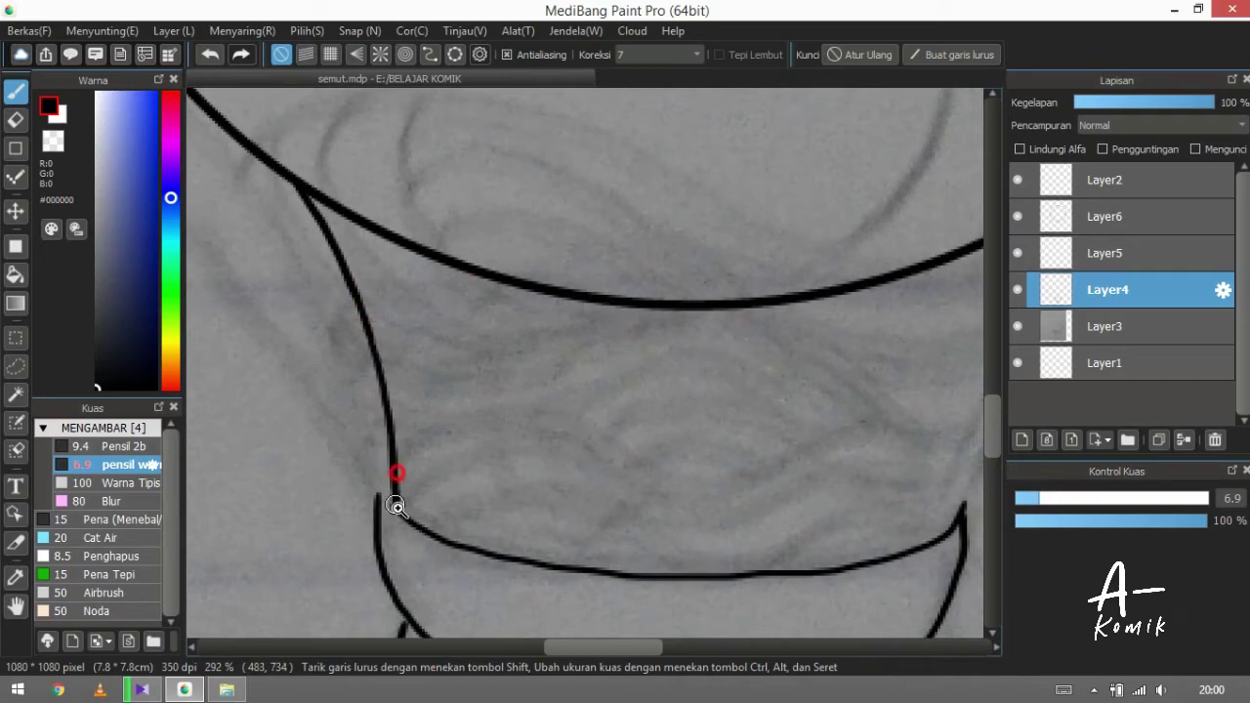
scroll(396, 501, up, 2)
scroll(382, 391, down, 5)
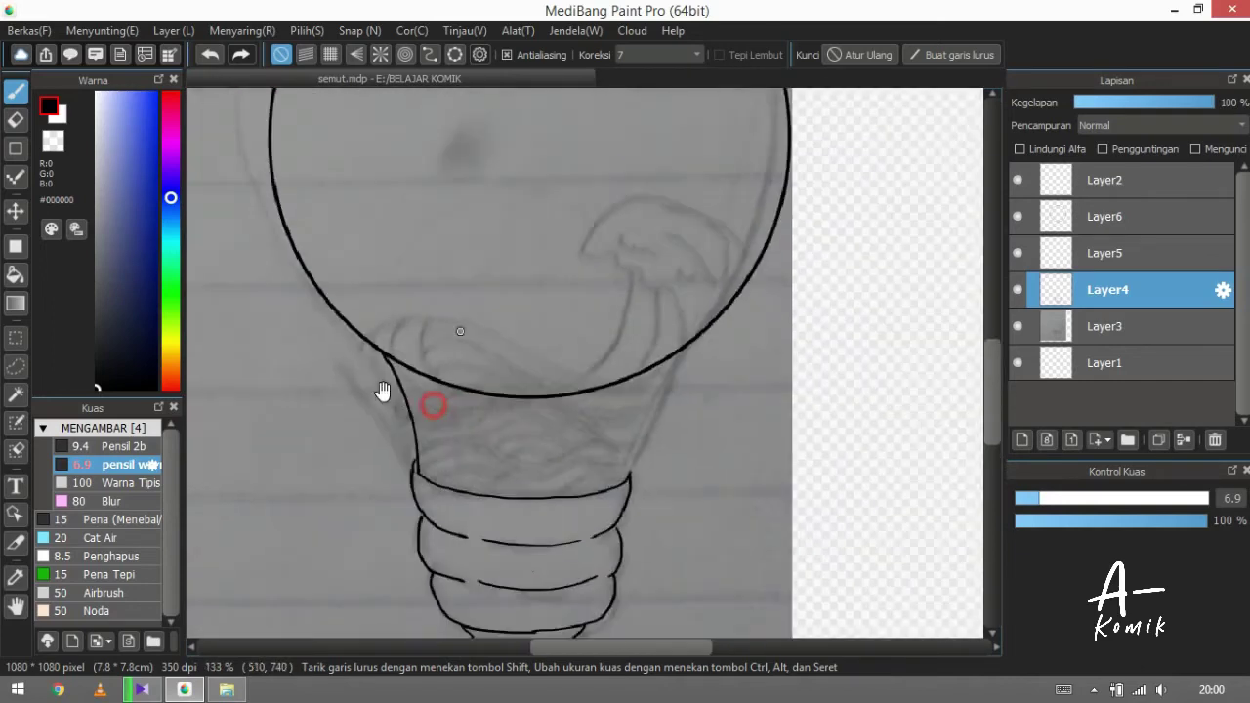
Step: Trace the bulb's right neck line between the base and the circle, redoing misplaced strokes
scroll(508, 238, up, 3)
drag(545, 229, 457, 400)
scroll(447, 394, up, 2)
key(ctrl+z)
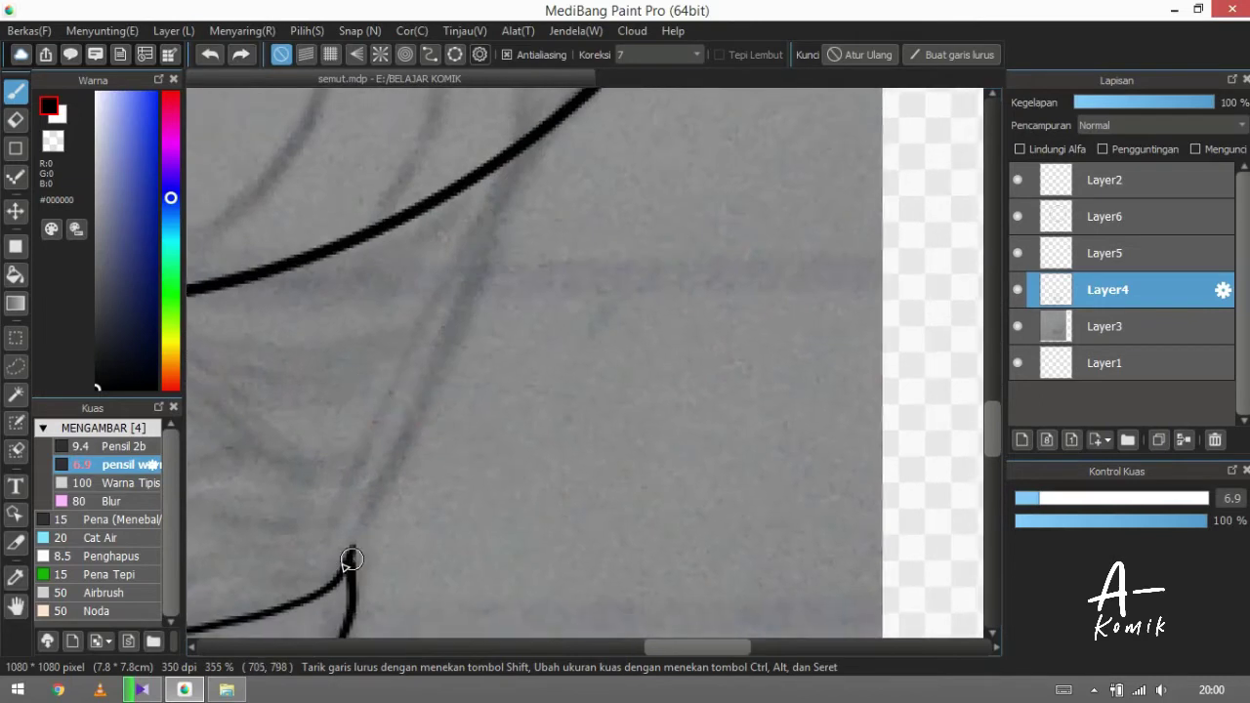
mouse_move(347, 536)
mouse_down()
mouse_move(391, 378)
mouse_move(450, 254)
mouse_up()
key(ctrl+z)
mouse_move(355, 519)
mouse_down()
mouse_move(429, 307)
mouse_move(530, 134)
mouse_up()
scroll(474, 260, down, 5)
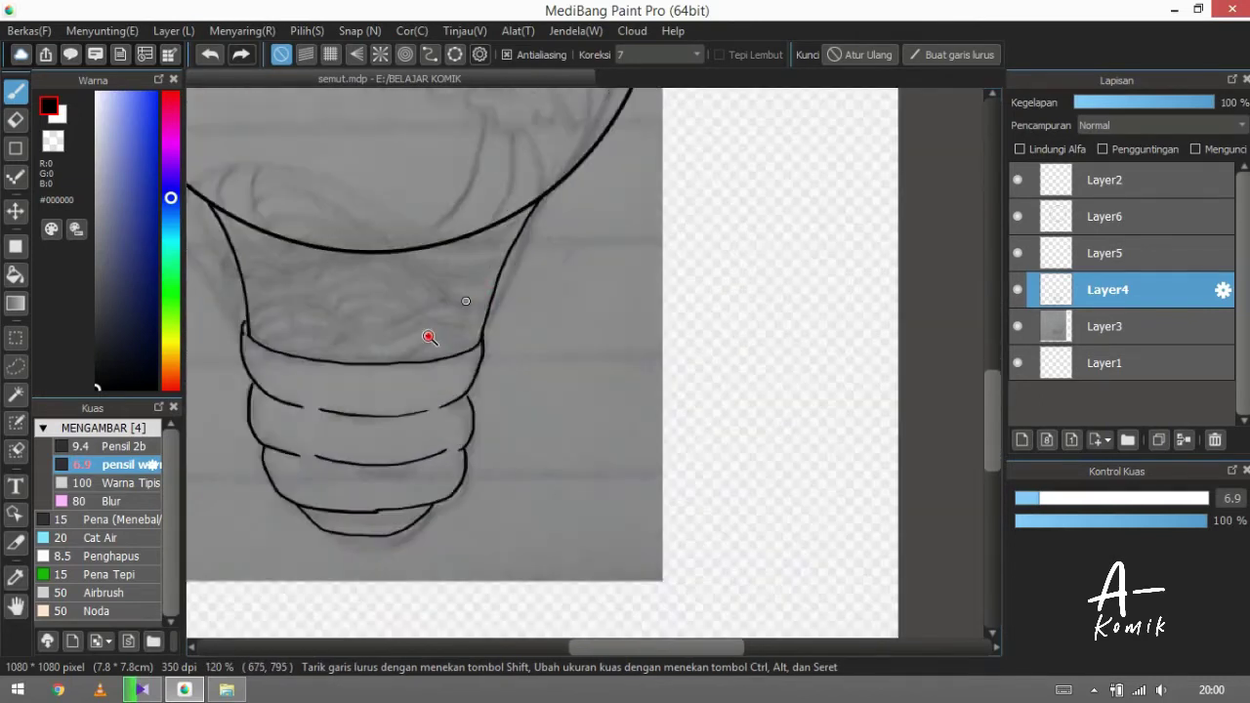
Step: Place Layer6 directly above Layer4 in the layer stack and merge it down into Layer4
scroll(429, 337, up, 3)
drag(1075, 216, 1071, 249)
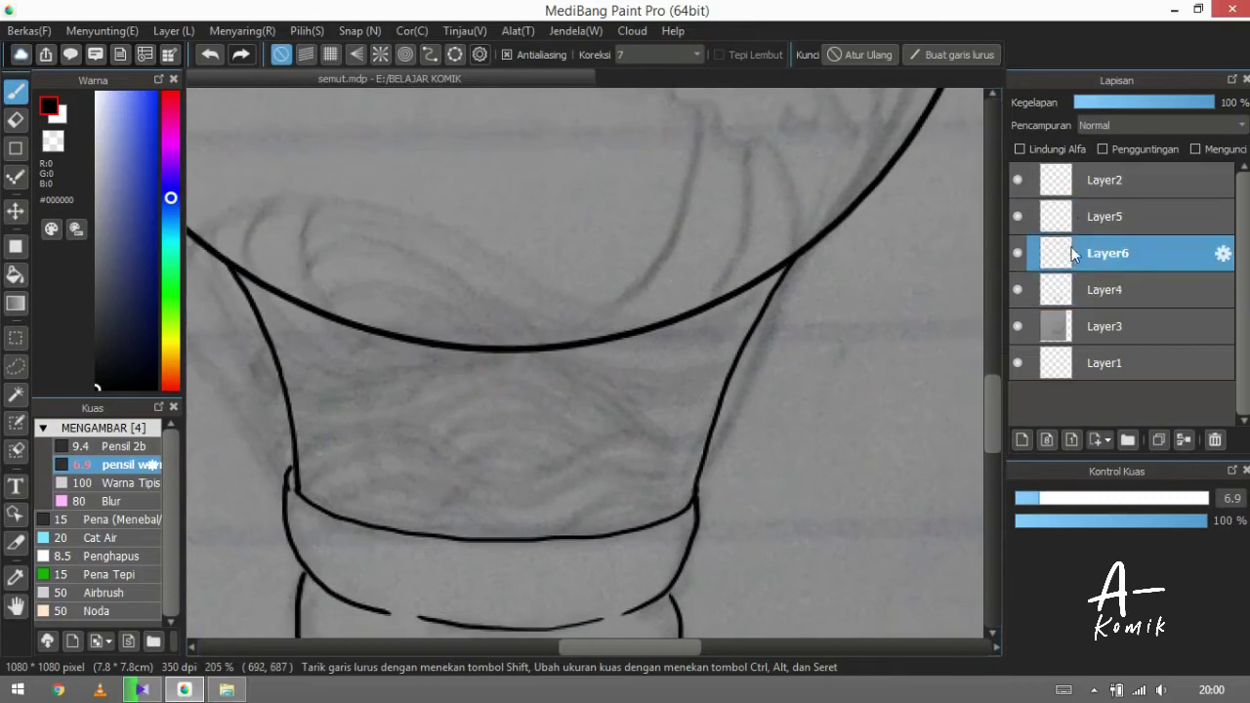
click(1184, 442)
Step: Erase the circle's lower arc between the two neck lines on Layer4 so the glass and neck form one outline
key(e)
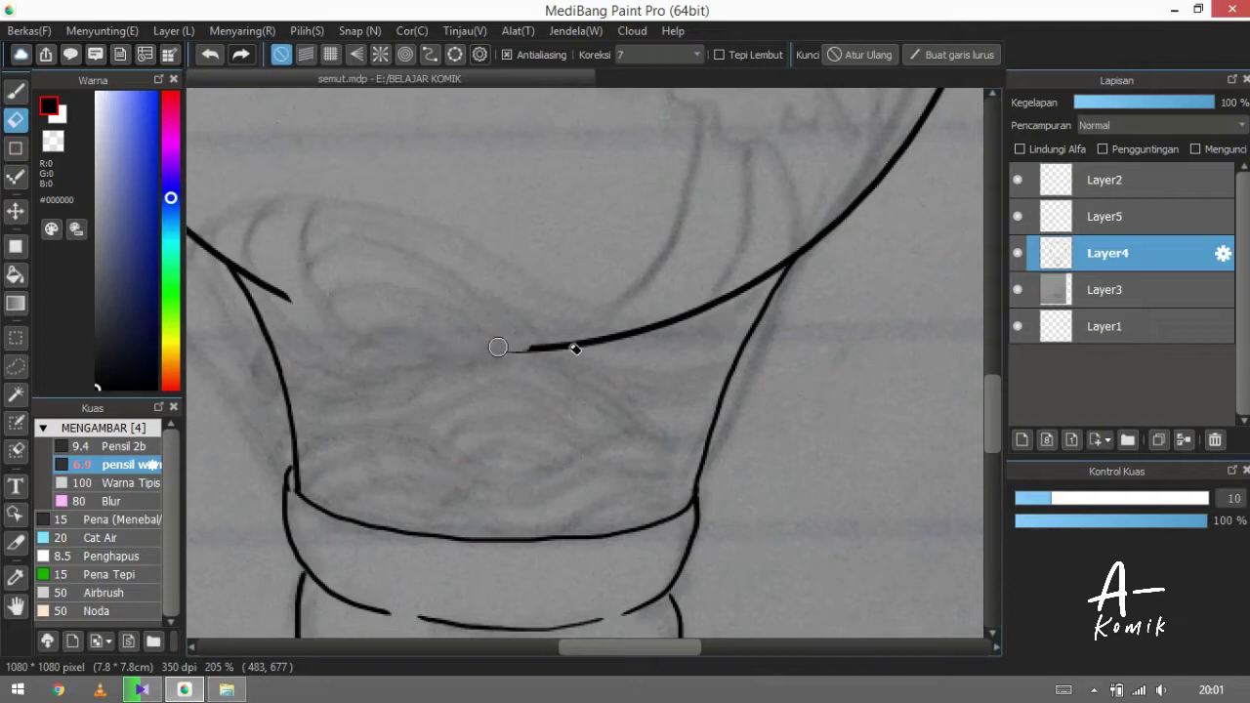
scroll(748, 266, up, 2)
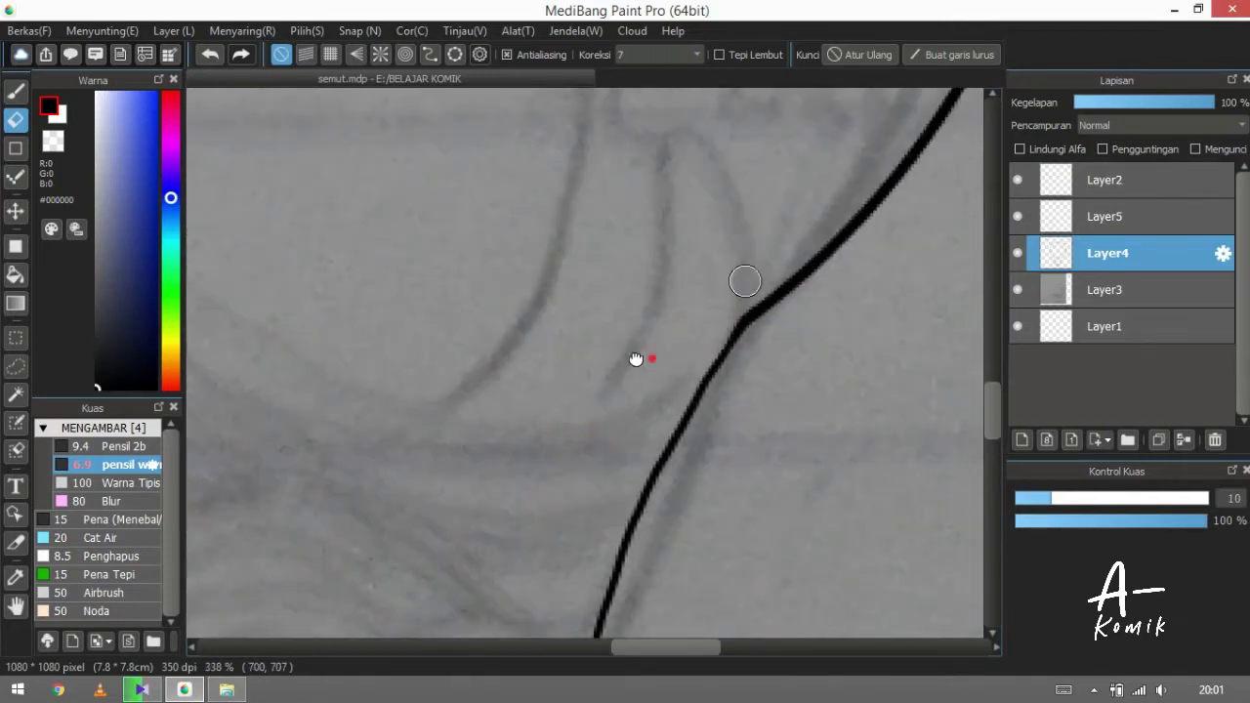
scroll(636, 358, up, 3)
drag(374, 326, 375, 352)
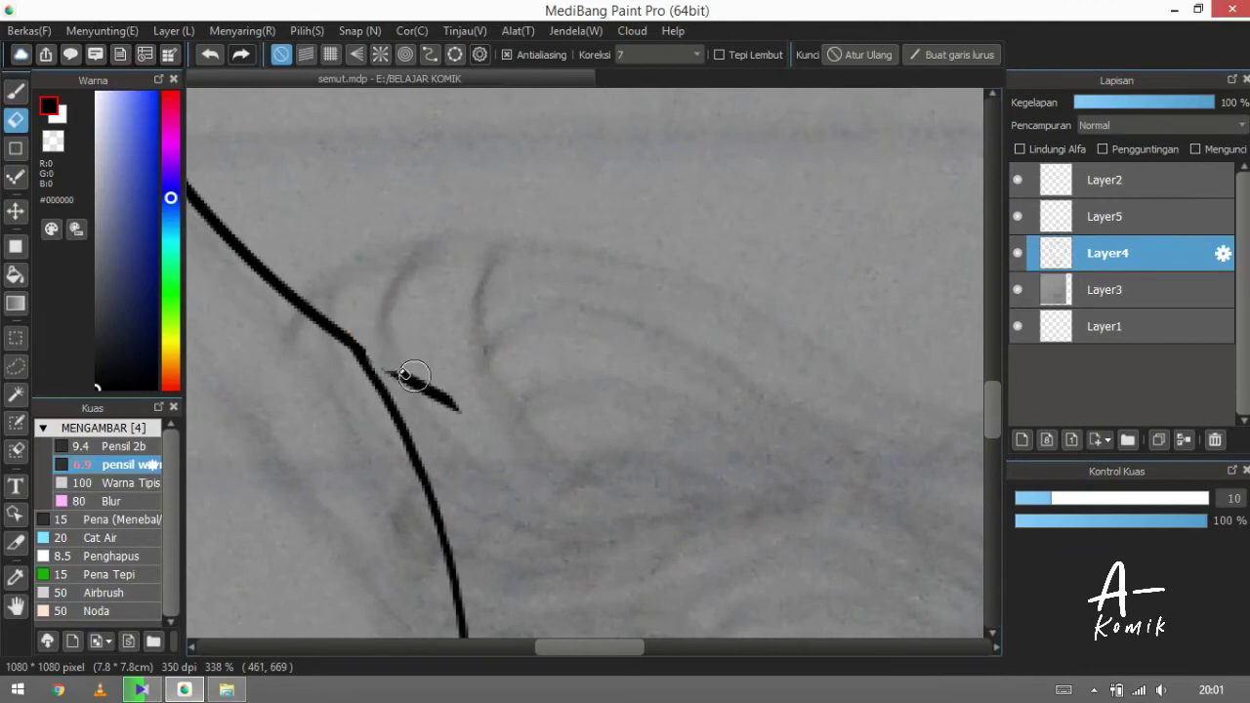
mouse_move(455, 411)
mouse_down()
mouse_move(479, 366)
mouse_move(521, 382)
mouse_move(571, 354)
mouse_move(603, 391)
mouse_up()
key(v)
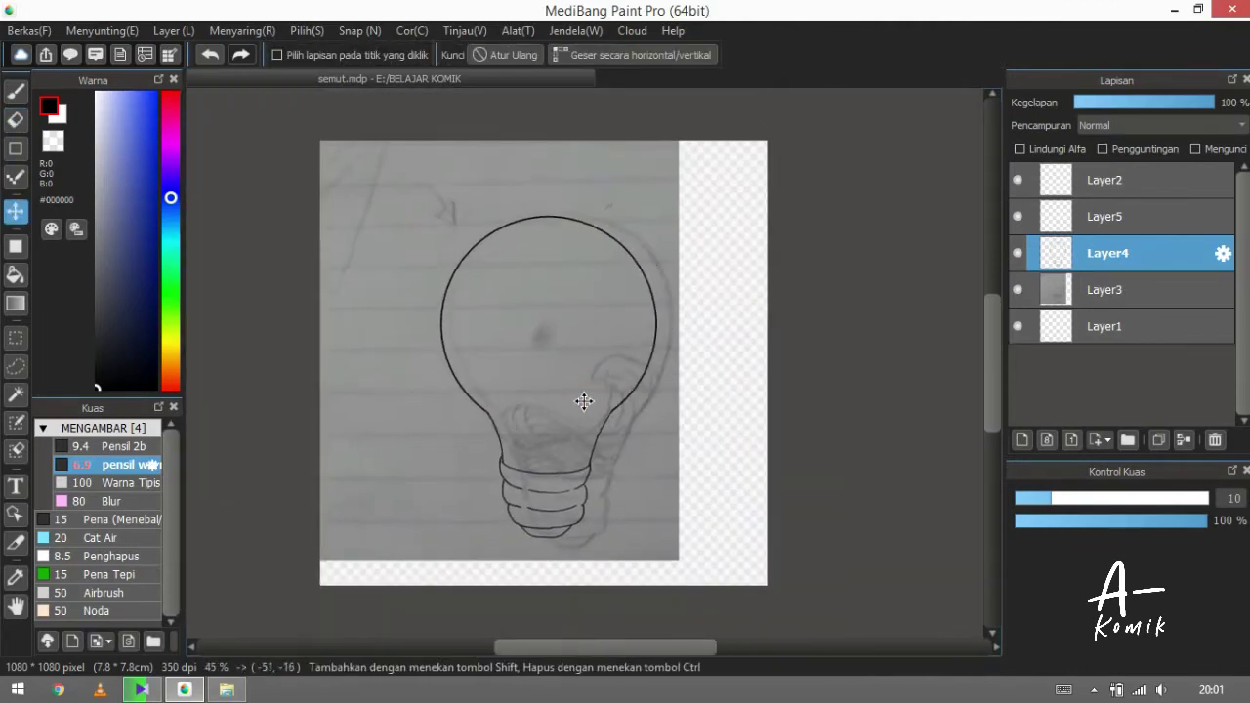
scroll(585, 419, up, 1)
Step: On Layer5, trace the water's surface in black from the left glass wall through the trough up to the curling wave
click(1107, 216)
scroll(518, 452, up, 2)
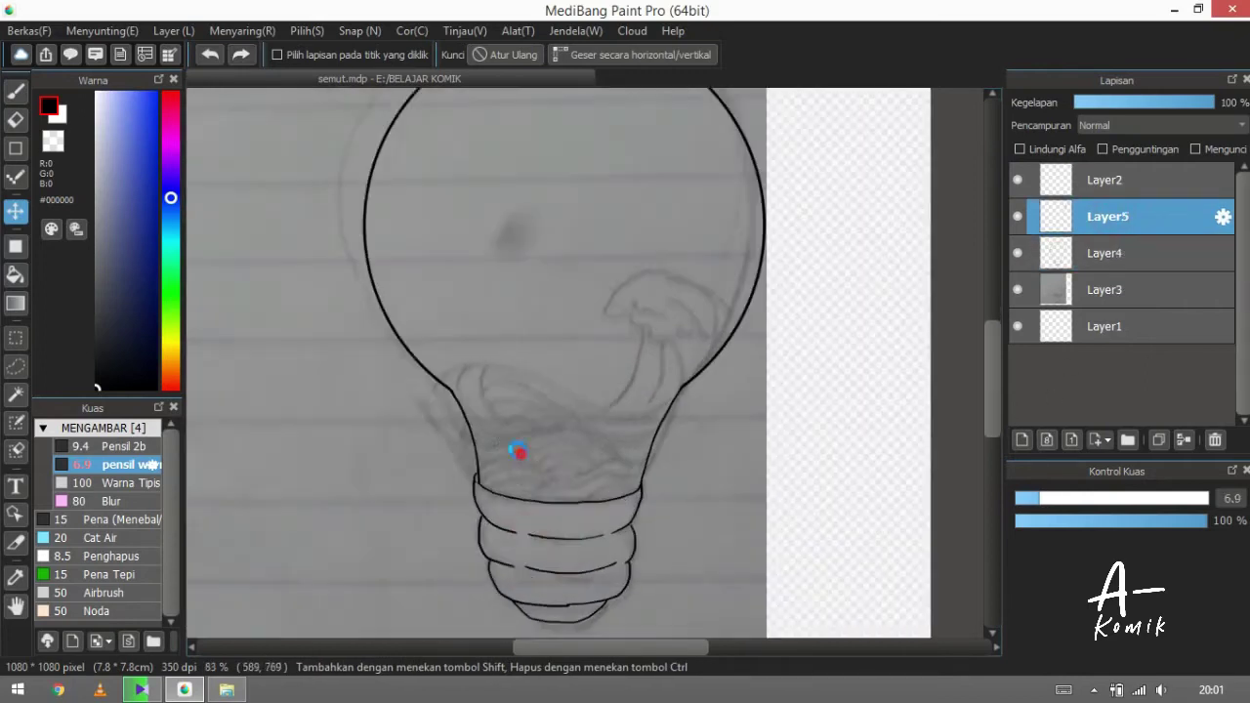
key(b)
scroll(438, 407, up, 4)
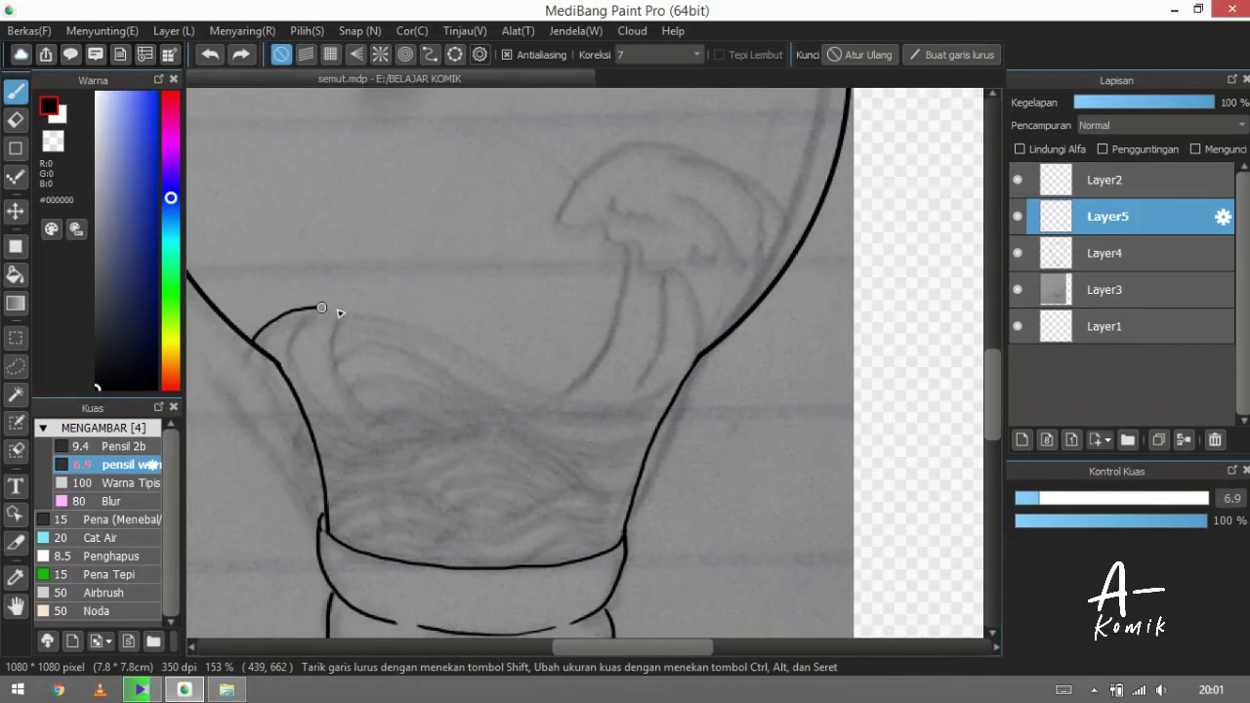
drag(671, 341, 682, 272)
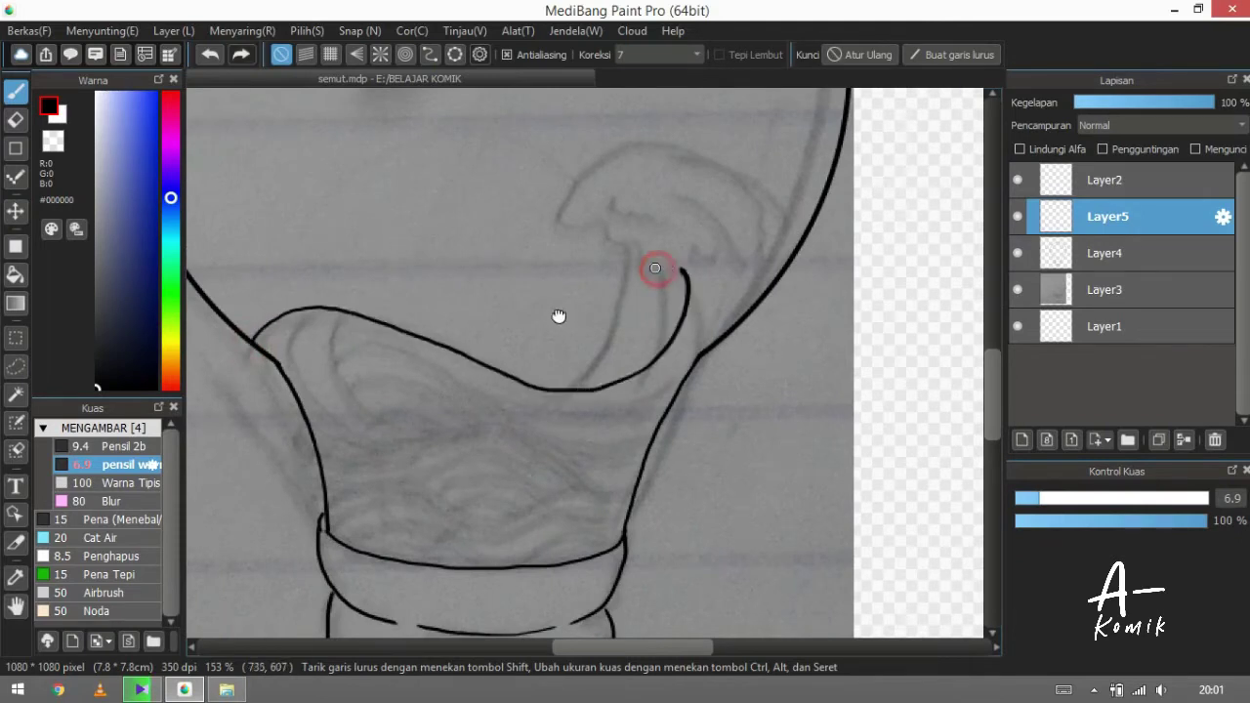
Step: Trace the wave crest's ragged lower edge and the short curve down to the glass, redoing that curve with brush size 5.3
scroll(468, 228, up, 1)
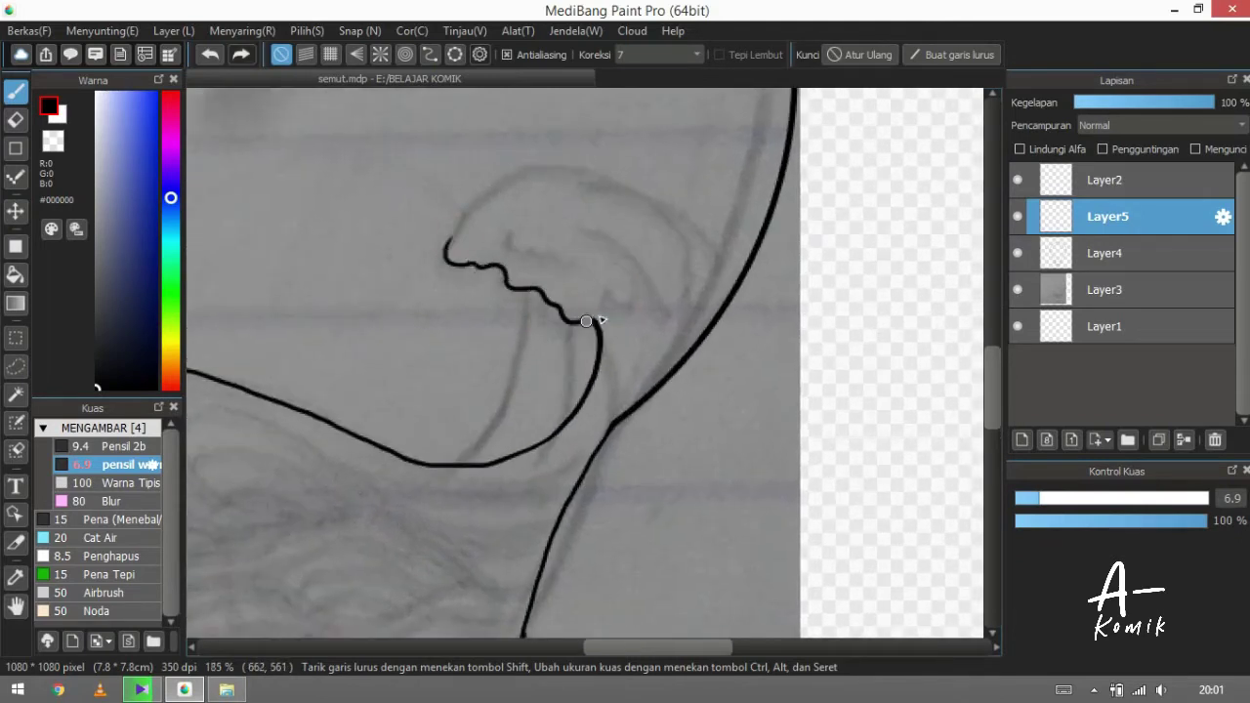
drag(657, 298, 621, 295)
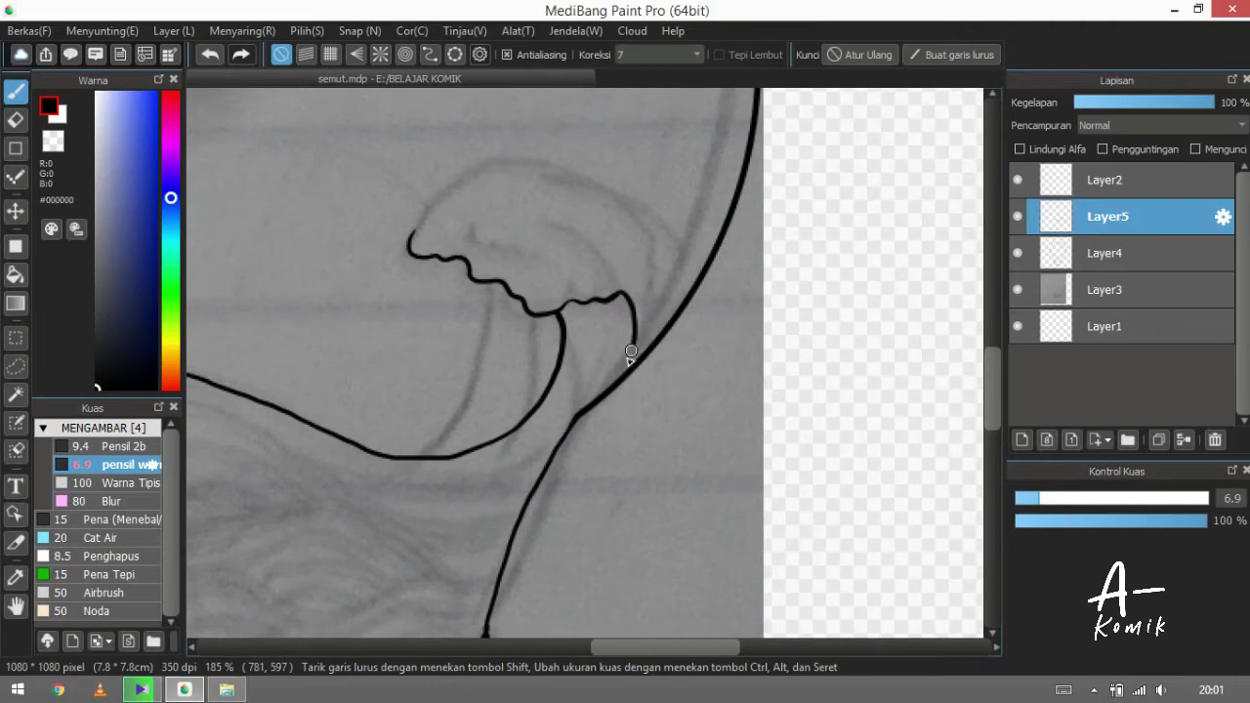
key(ctrl+z)
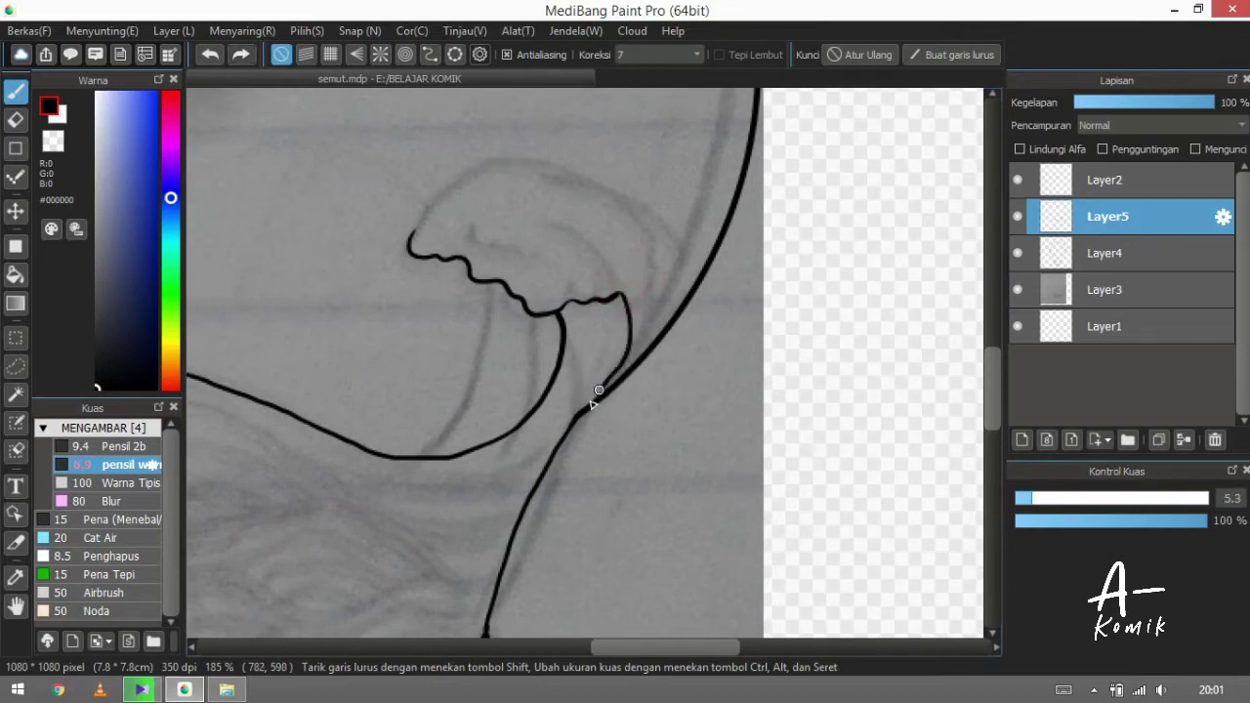
key(ctrl+z)
drag(632, 362, 633, 369)
Step: Draw the wave crest's arched top over to the glass, redoing the first attempt, and extend its ragged lower edge to the right wall
scroll(561, 279, up, 1)
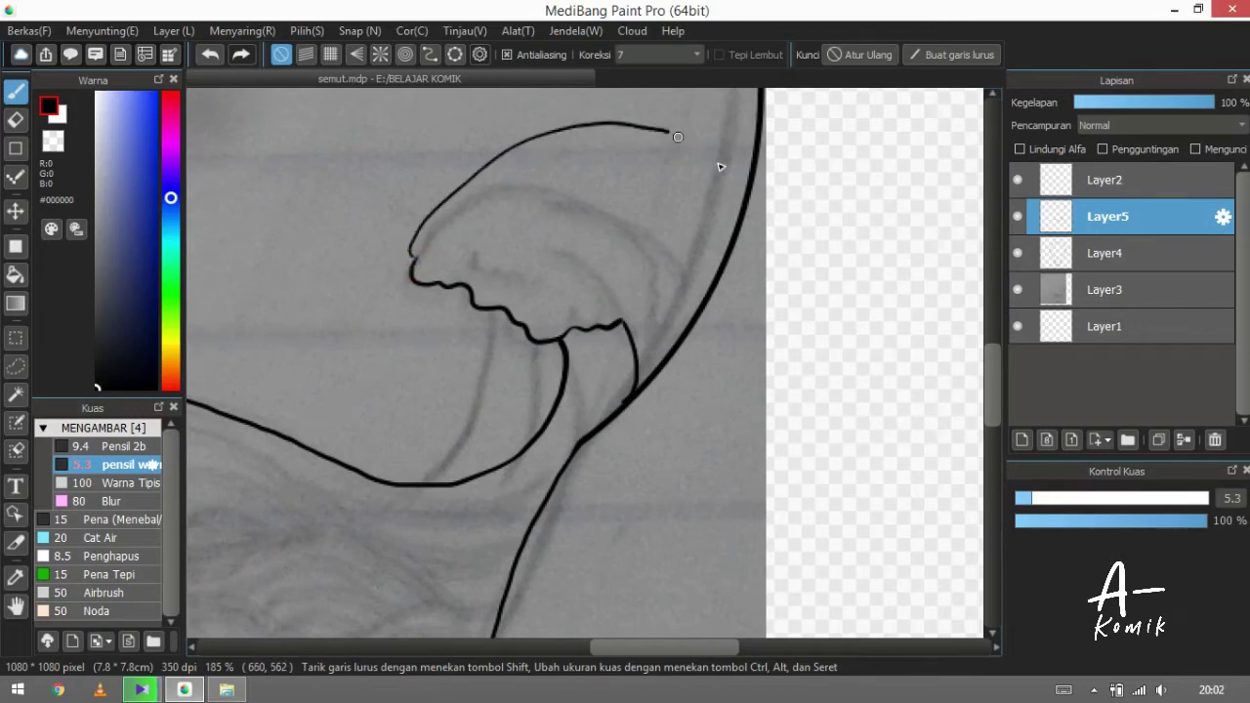
scroll(653, 239, down, 1)
key(ctrl+z)
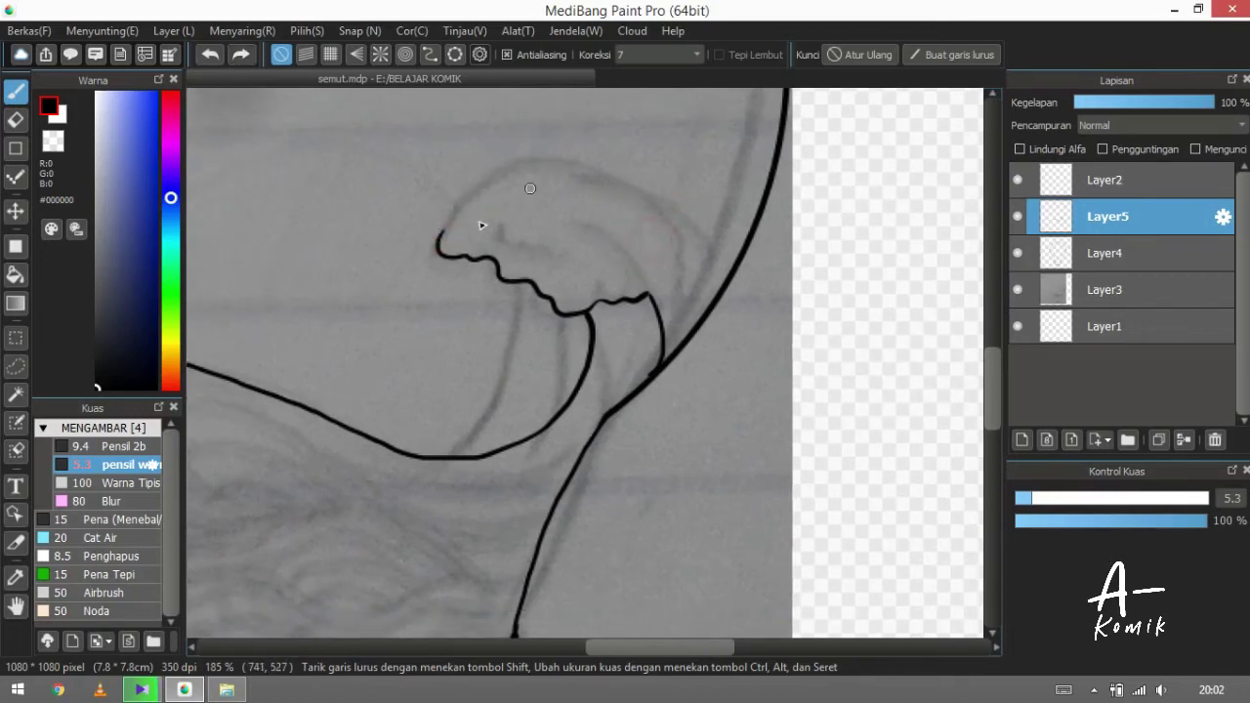
mouse_move(552, 146)
mouse_down()
mouse_move(671, 143)
mouse_move(759, 201)
mouse_up()
scroll(670, 176, down, 2)
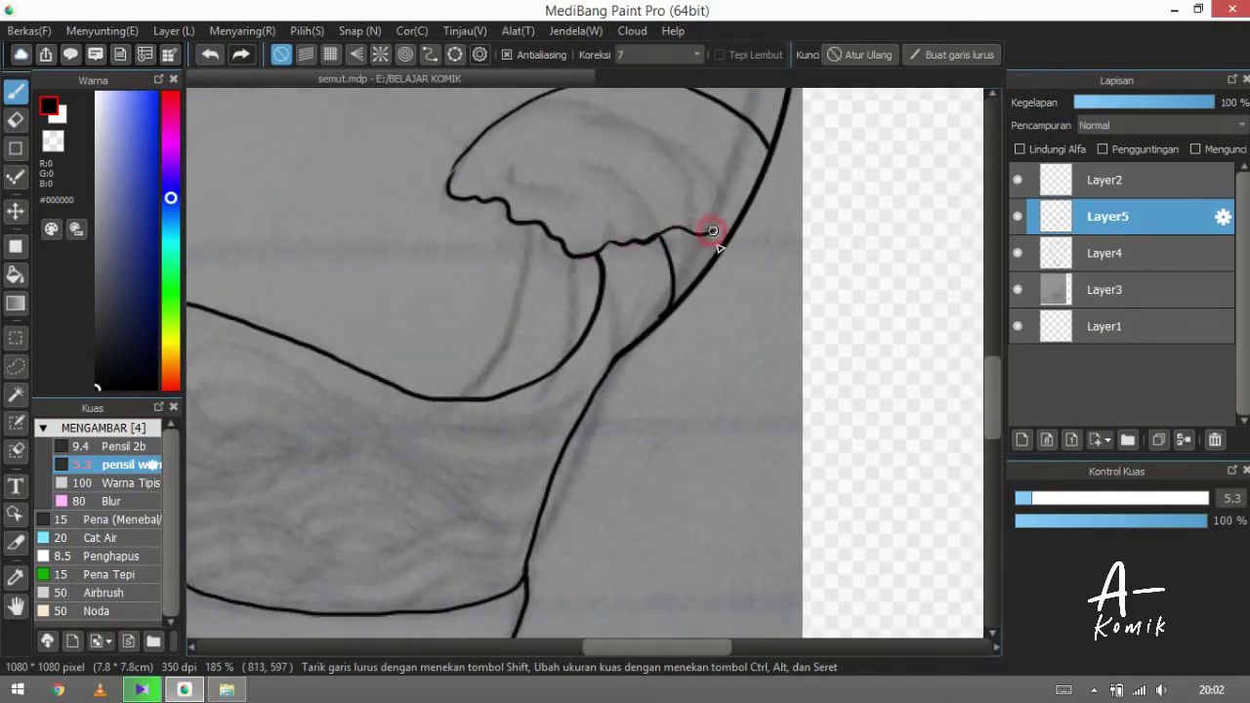
Step: Add short wavy foam lines inside the wave crest
scroll(711, 234, up, 1)
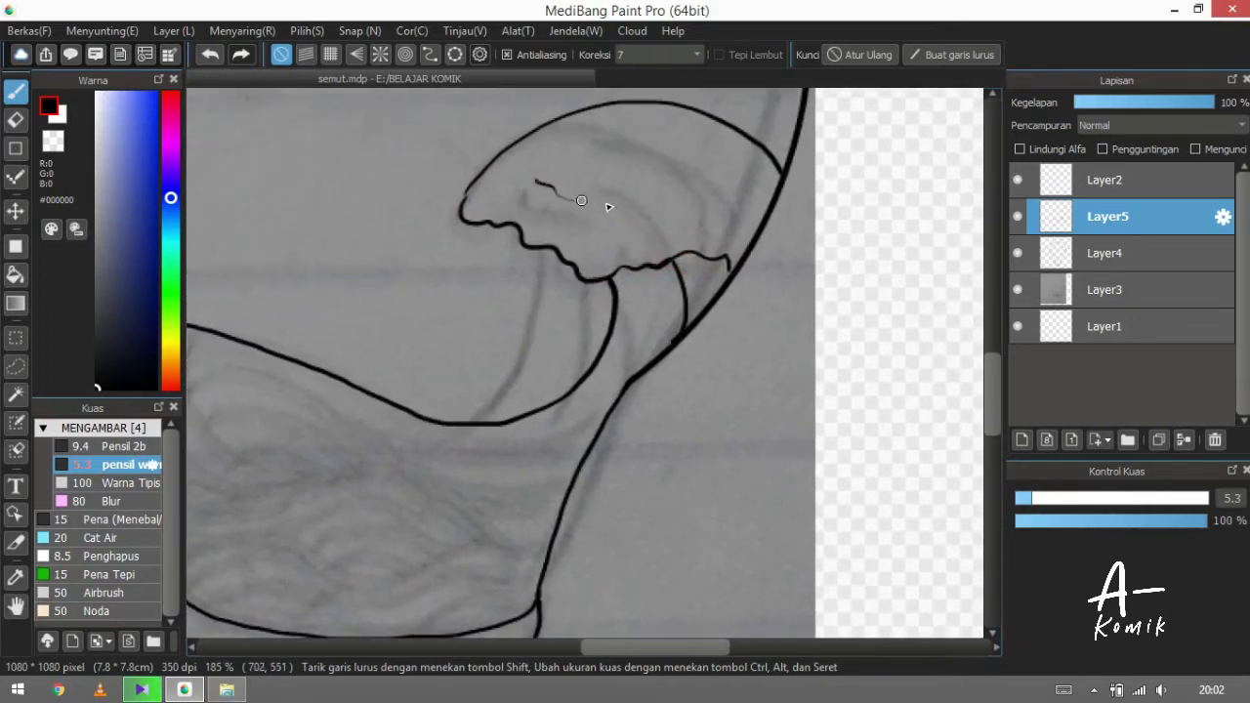
scroll(608, 207, up, 2)
key(ctrl+z)
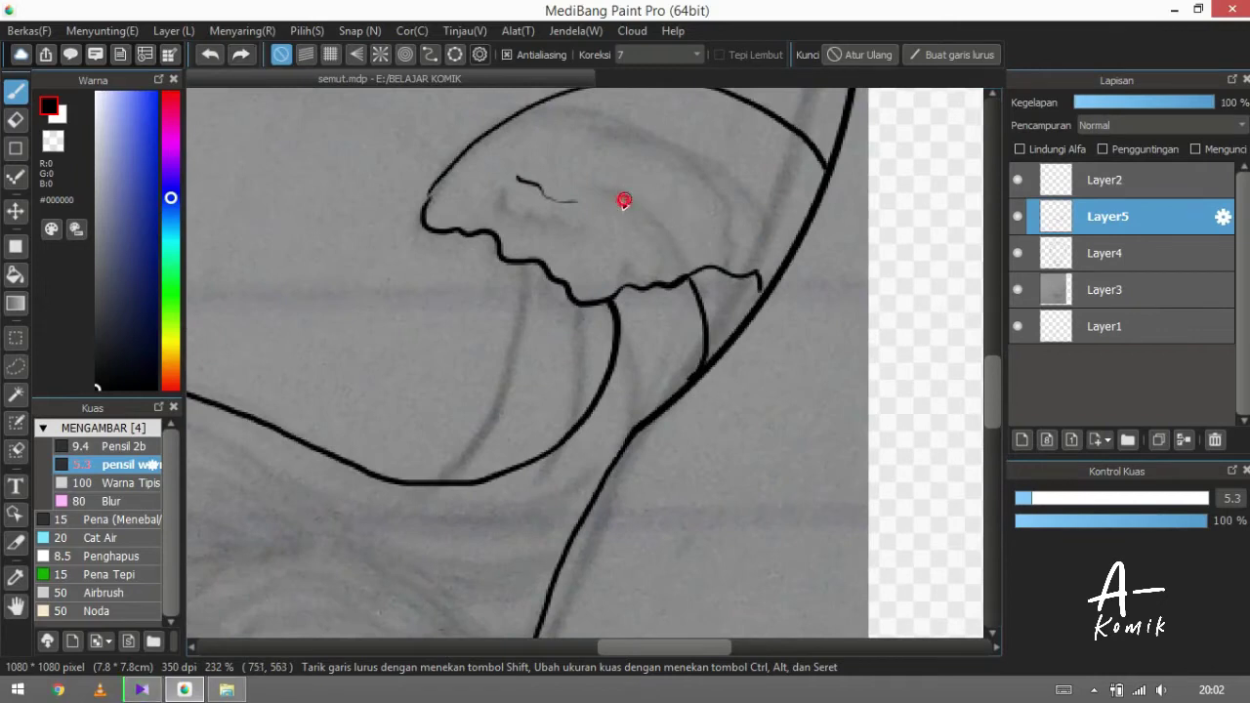
drag(679, 224, 718, 222)
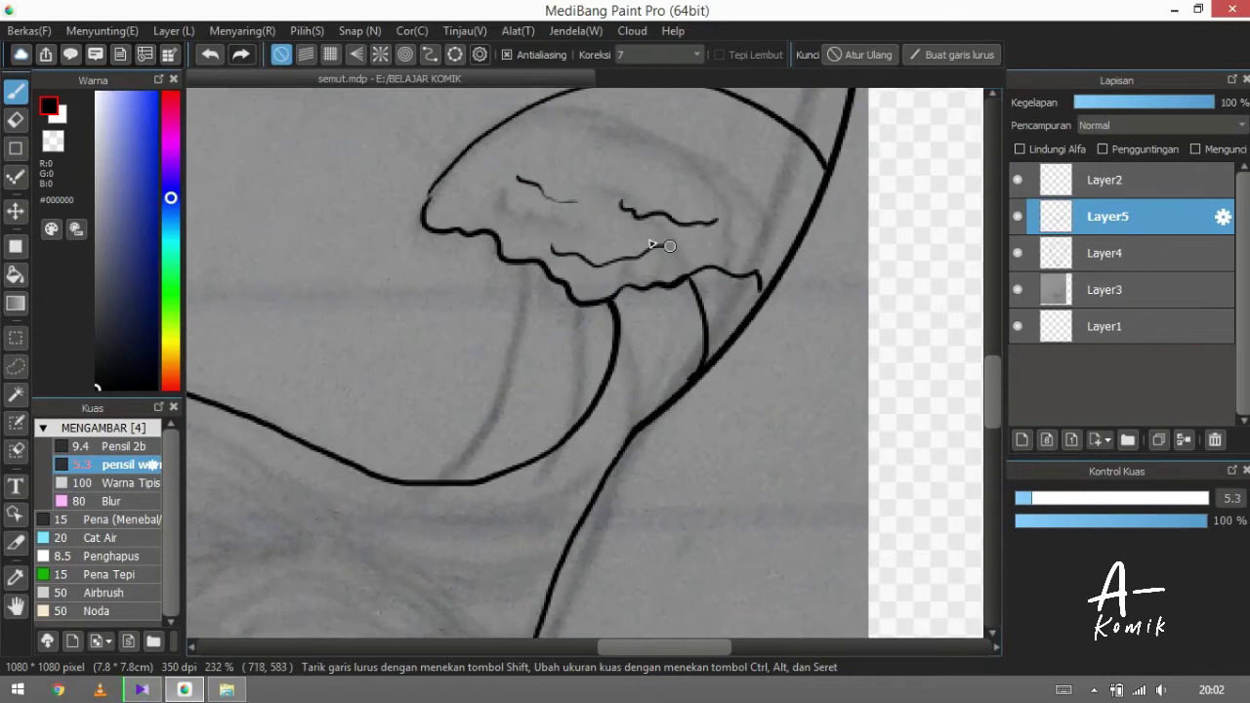
Step: Draw a lower wave line across the bulb's neck, from the left wall over a hump to the right wall
scroll(569, 249, down, 5)
scroll(570, 249, left, 3)
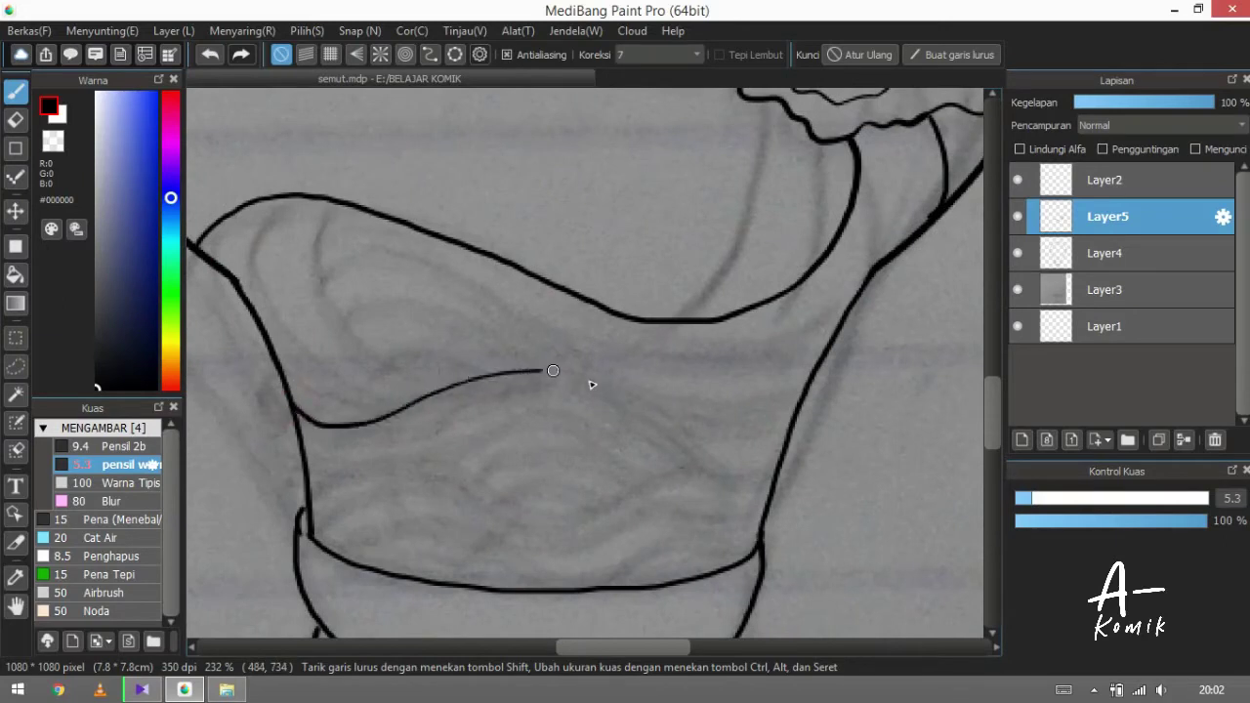
scroll(631, 393, up, 4)
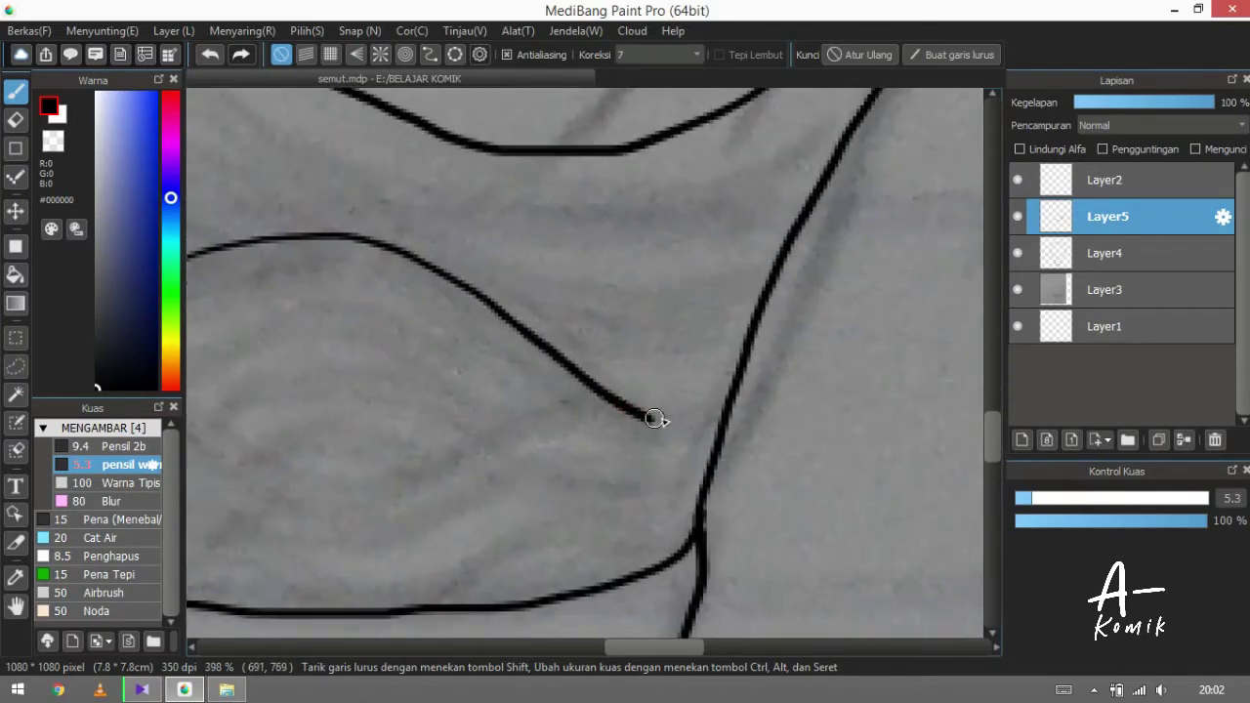
scroll(631, 397, down, 5)
scroll(497, 385, up, 4)
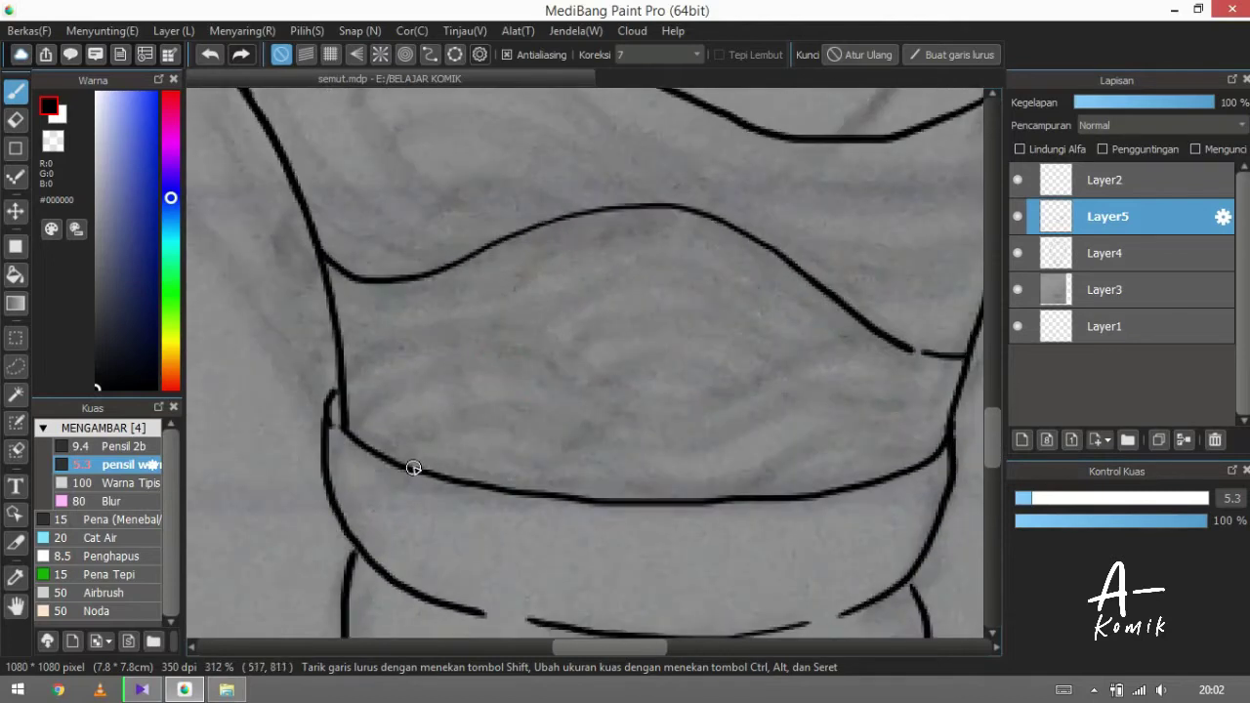
Step: Draw a smaller inner wave rising from the base's top edge and curling into the lower wave line
mouse_move(420, 465)
mouse_down()
mouse_move(413, 429)
mouse_move(456, 357)
mouse_move(601, 314)
mouse_move(733, 342)
mouse_up()
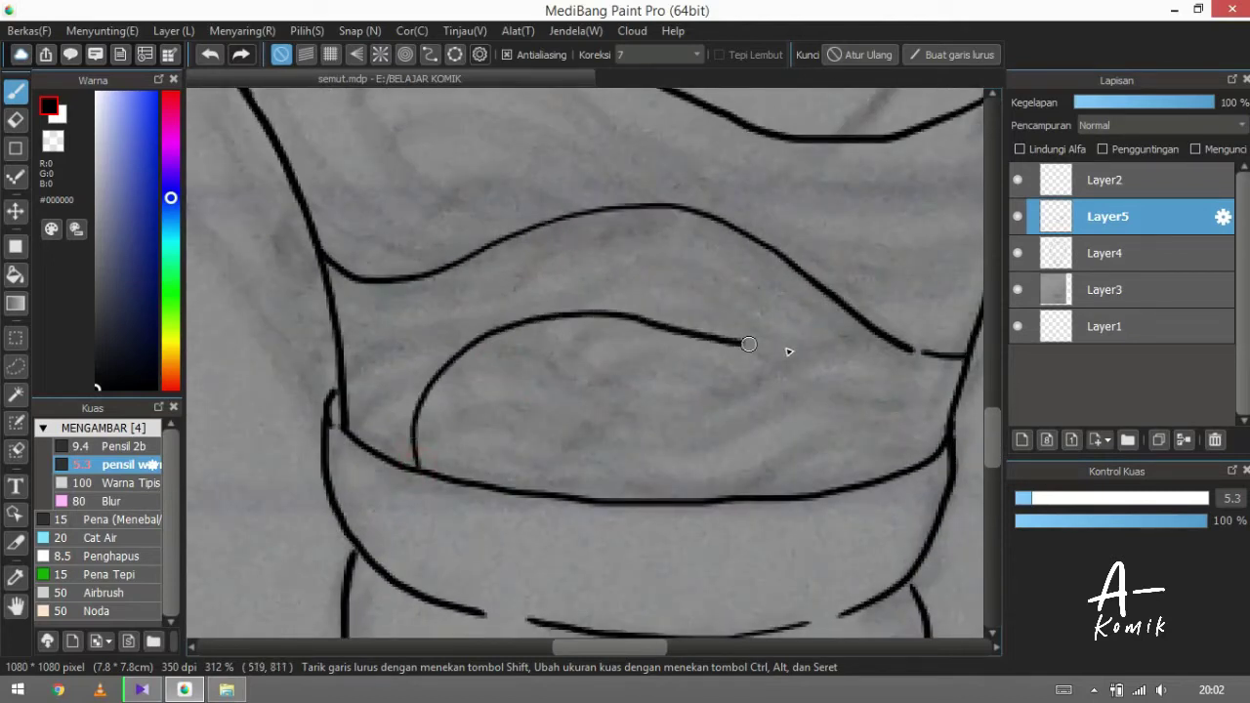
scroll(848, 327, down, 3)
scroll(424, 388, up, 3)
Step: Draw curved contour lines through the large wave's left hump, from its upper edge down towards the lower wave line
drag(424, 387, 410, 388)
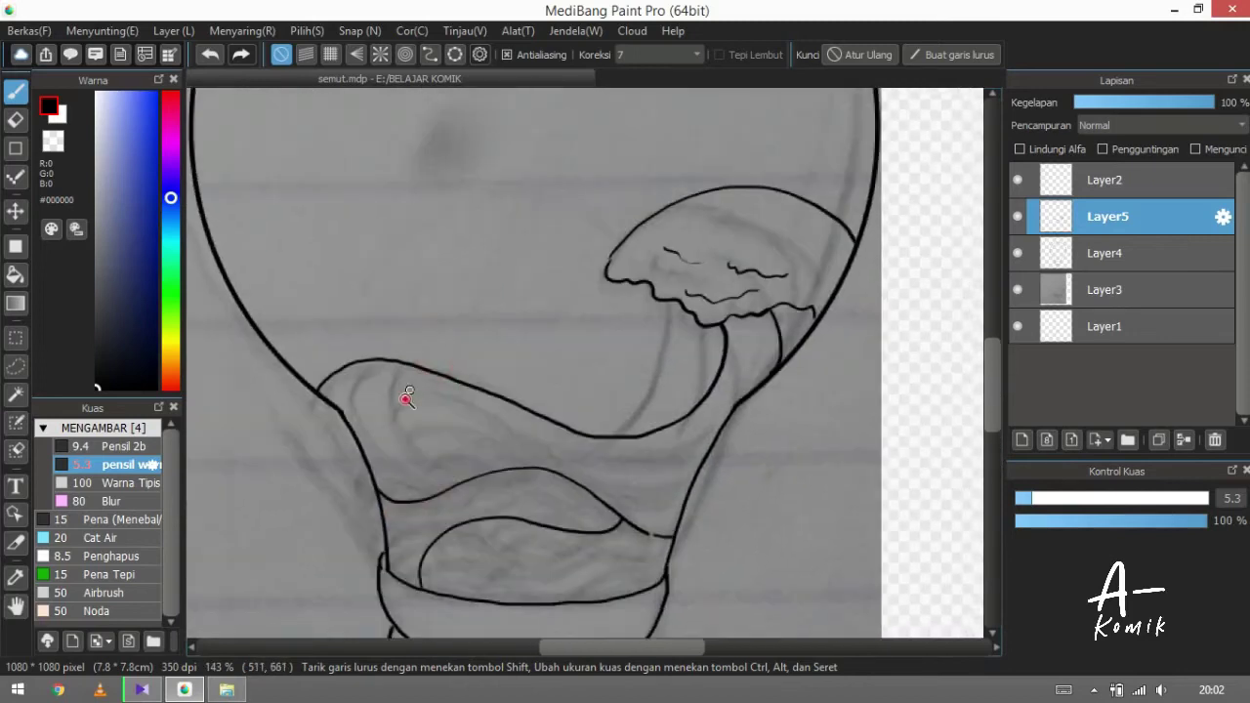
scroll(361, 404, up, 2)
scroll(385, 377, up, 2)
scroll(399, 377, down, 3)
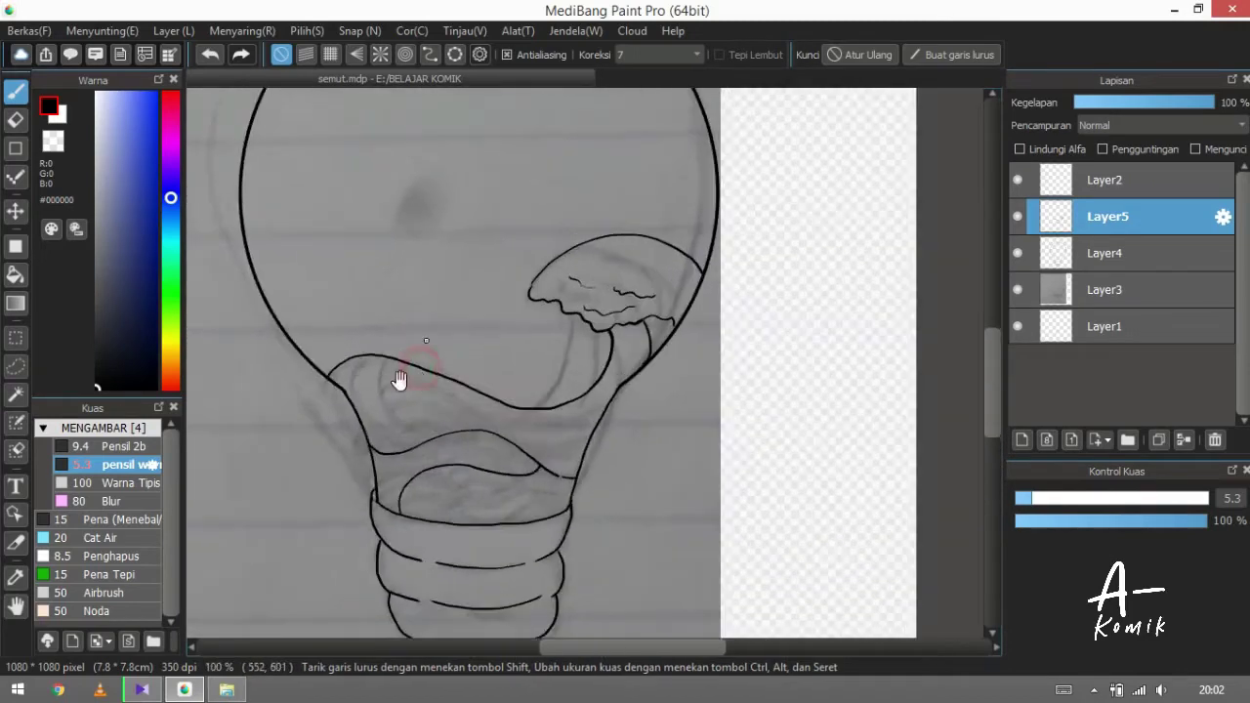
scroll(319, 381, up, 2)
scroll(318, 381, up, 2)
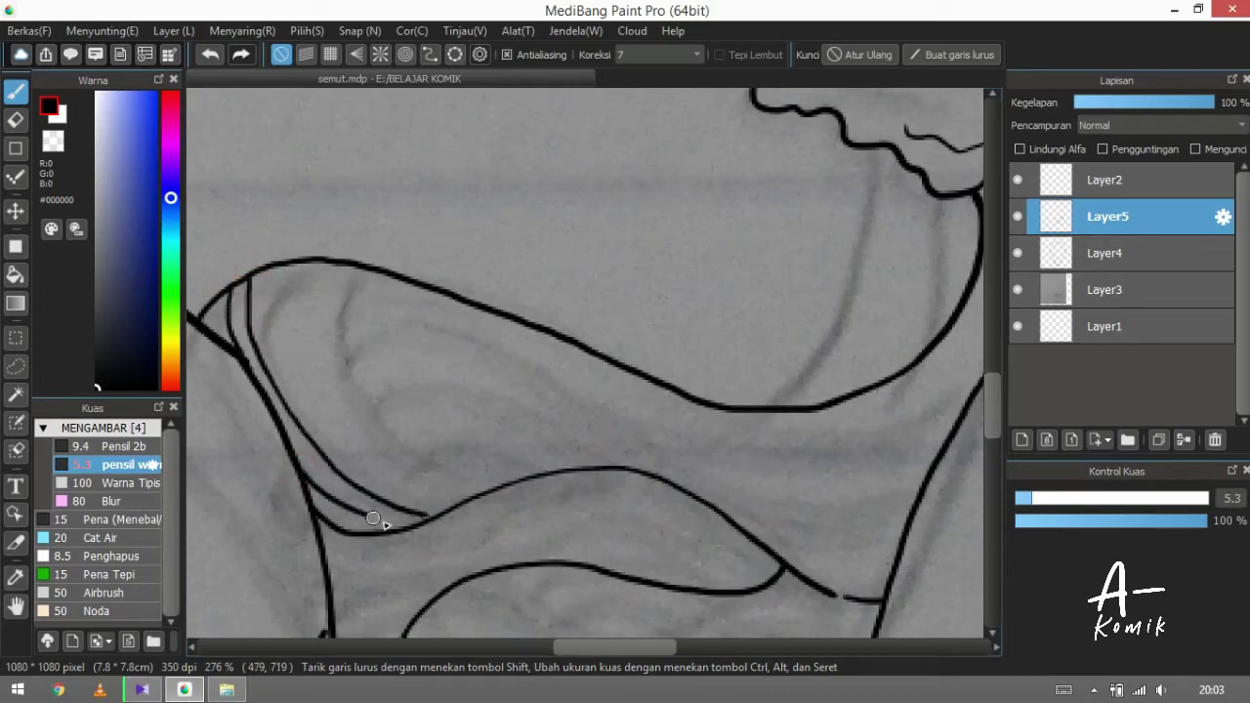
drag(360, 513, 315, 519)
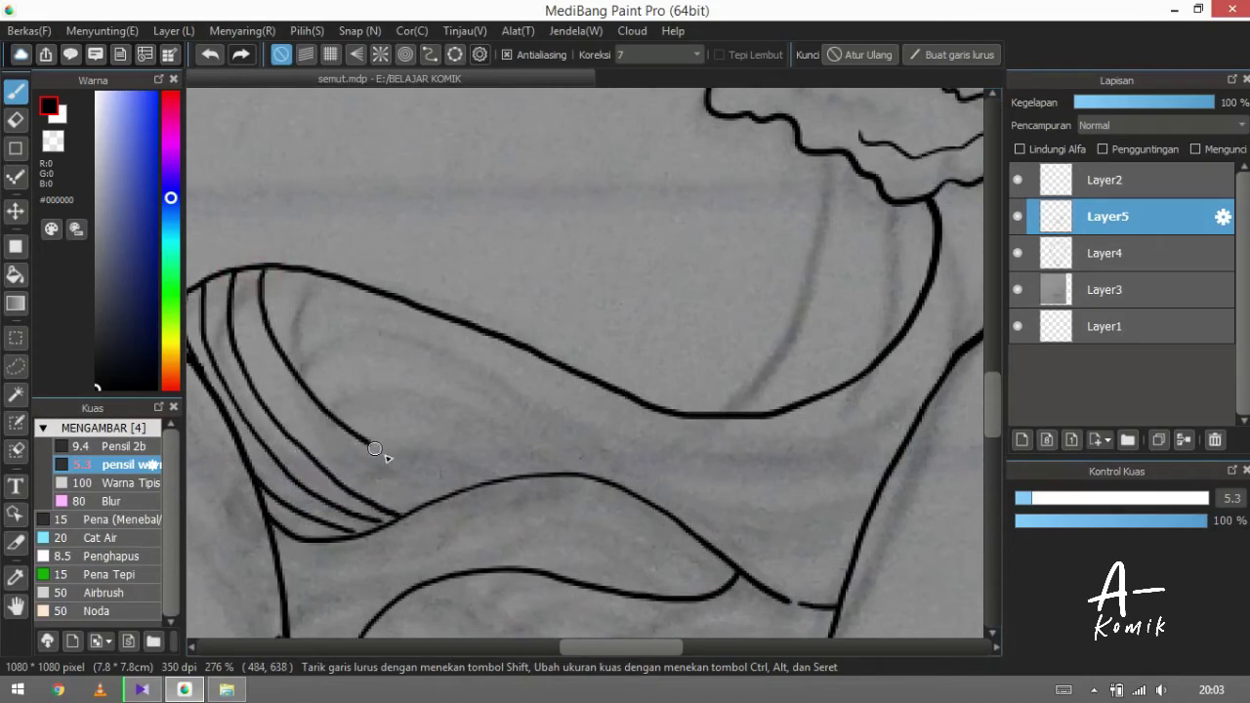
drag(375, 436, 289, 377)
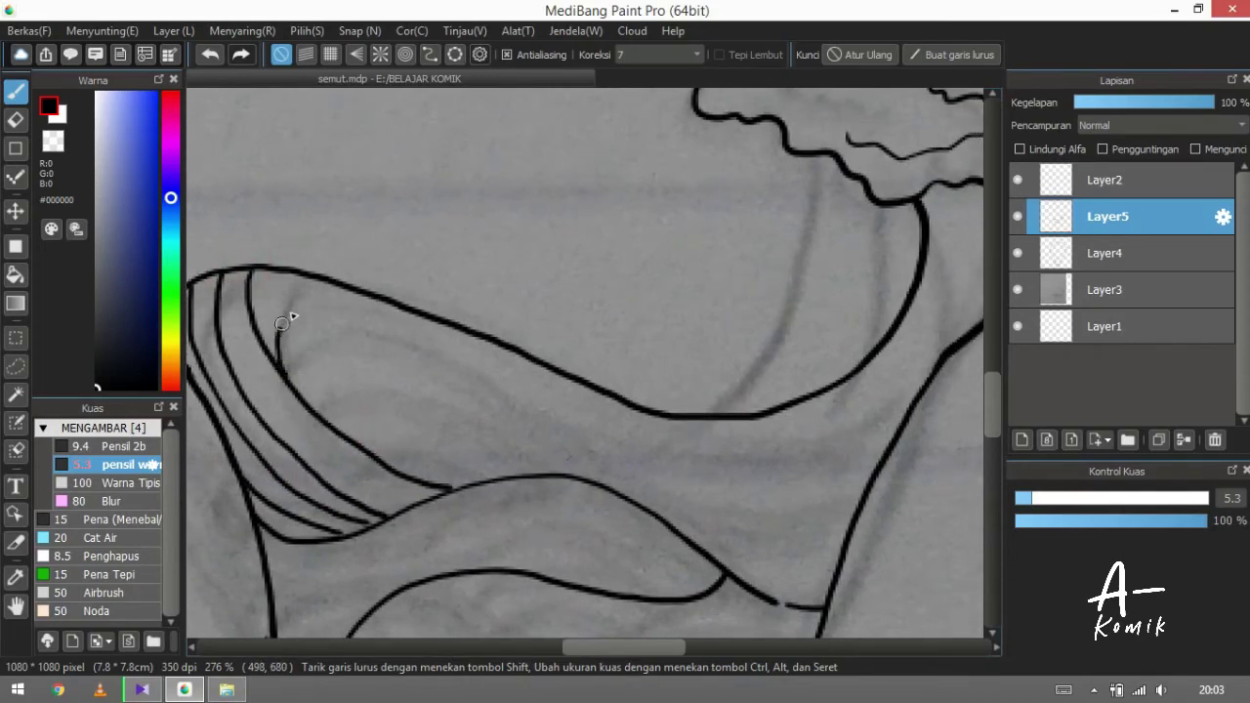
Step: Draw an inner contour line below the large wave's upper edge, curving from the left hump down to the trough
drag(407, 348, 340, 361)
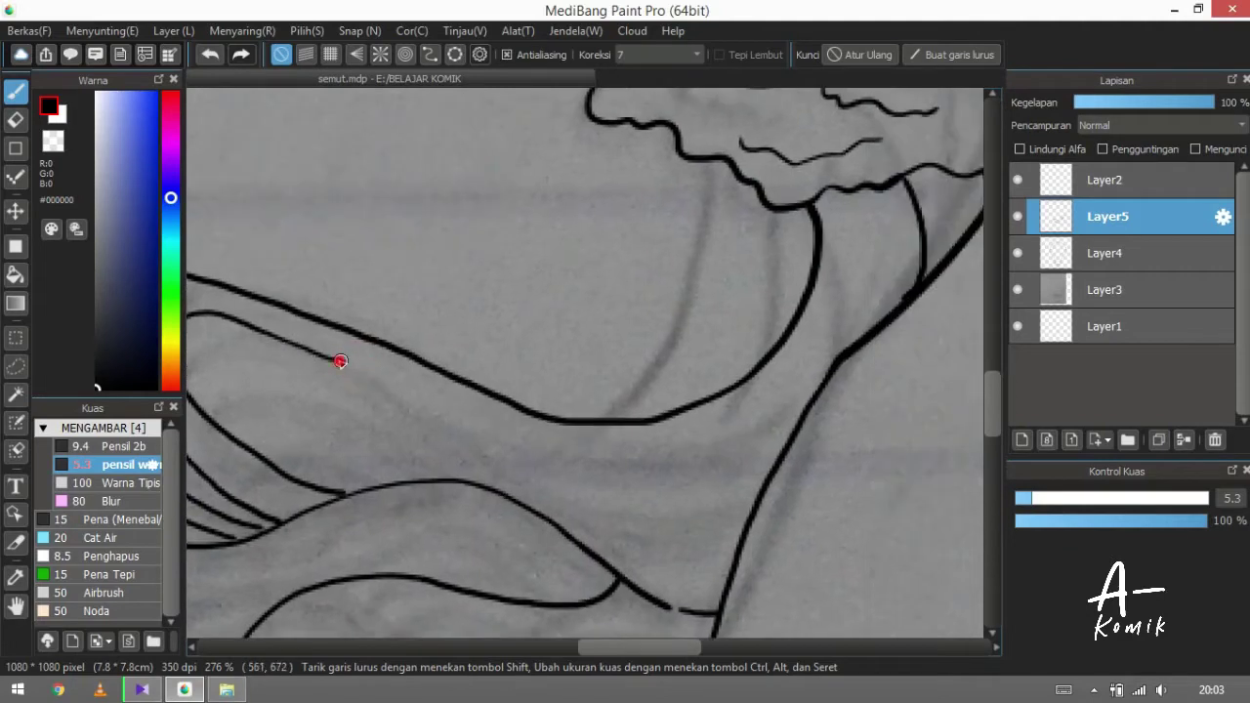
drag(579, 431, 511, 433)
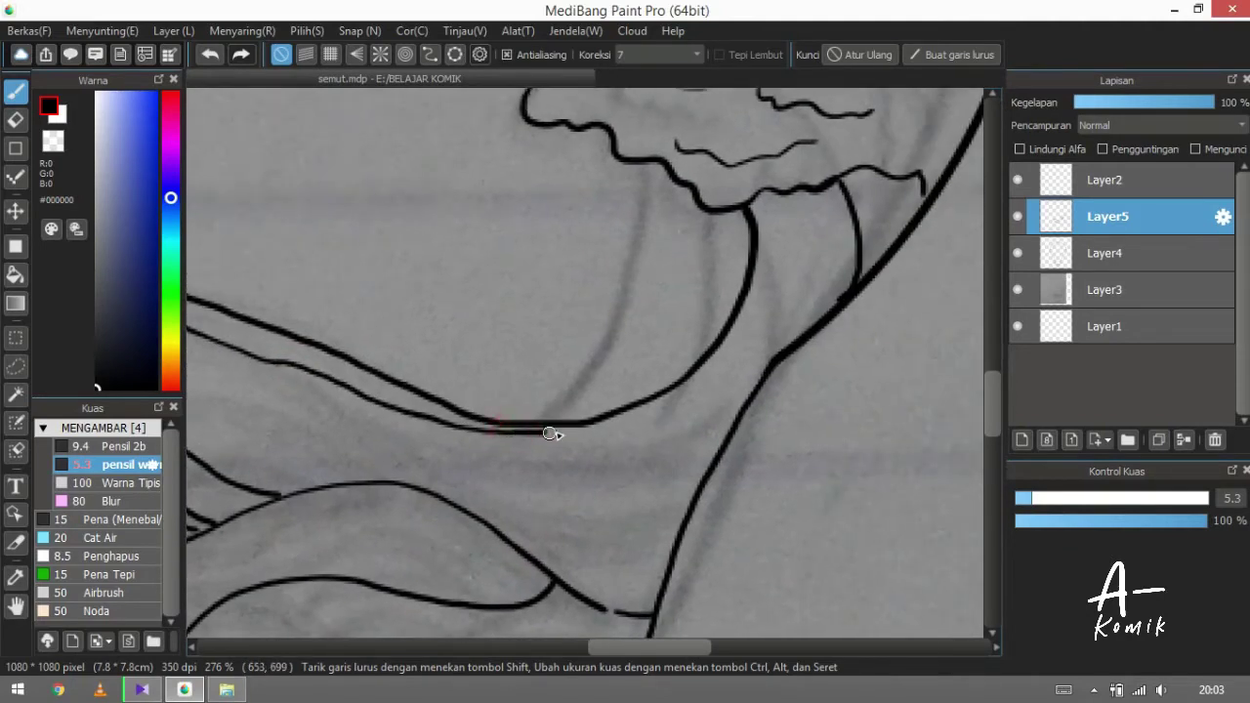
scroll(552, 434, down, 5)
scroll(414, 341, up, 5)
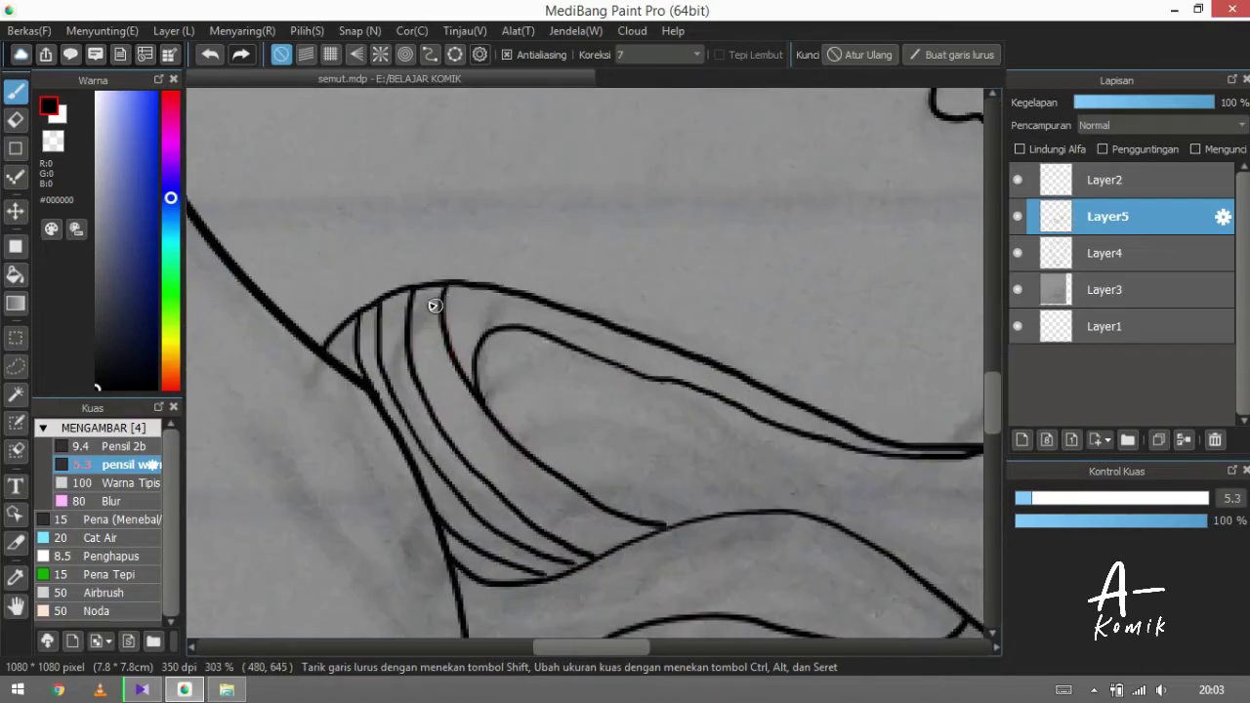
key(e)
key(b)
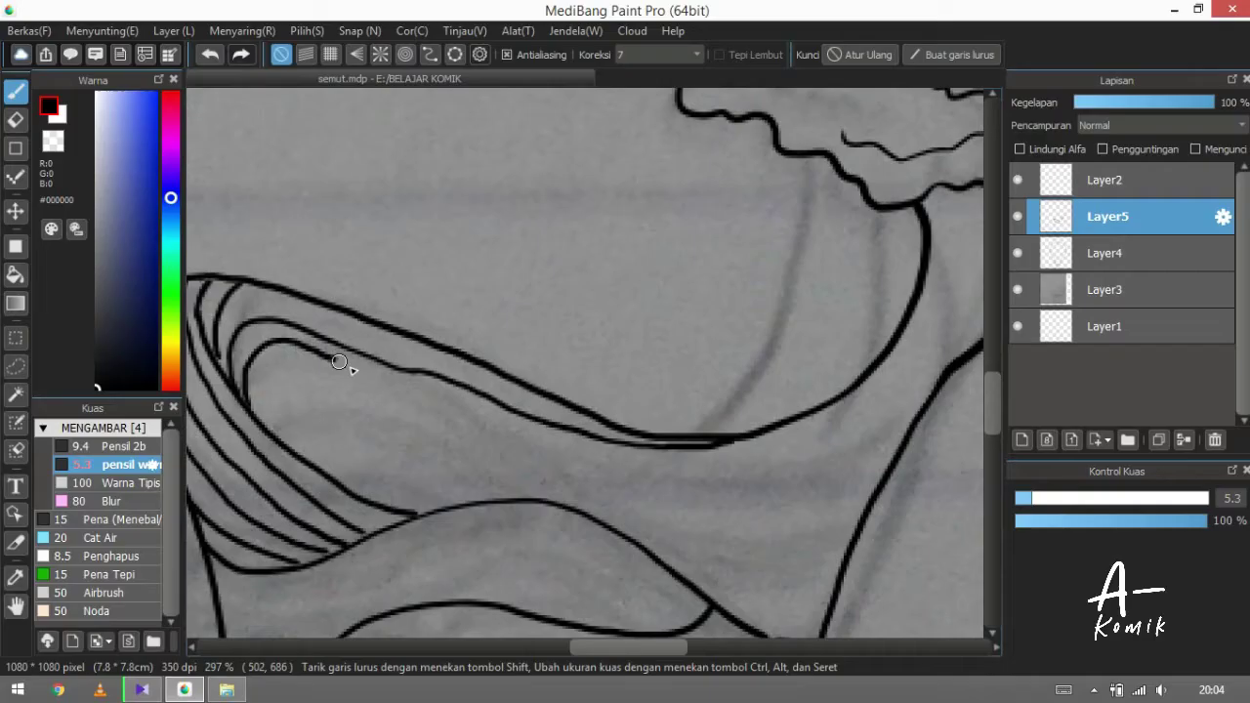
Step: Draw a second contour line beneath the first, from the left hump through the trough, redoing the first attempt
drag(337, 356, 586, 461)
key(ctrl+z)
mouse_move(425, 418)
mouse_down()
mouse_move(534, 455)
mouse_move(681, 450)
mouse_move(772, 396)
mouse_up()
scroll(732, 293, up, 2)
scroll(732, 293, right, 1)
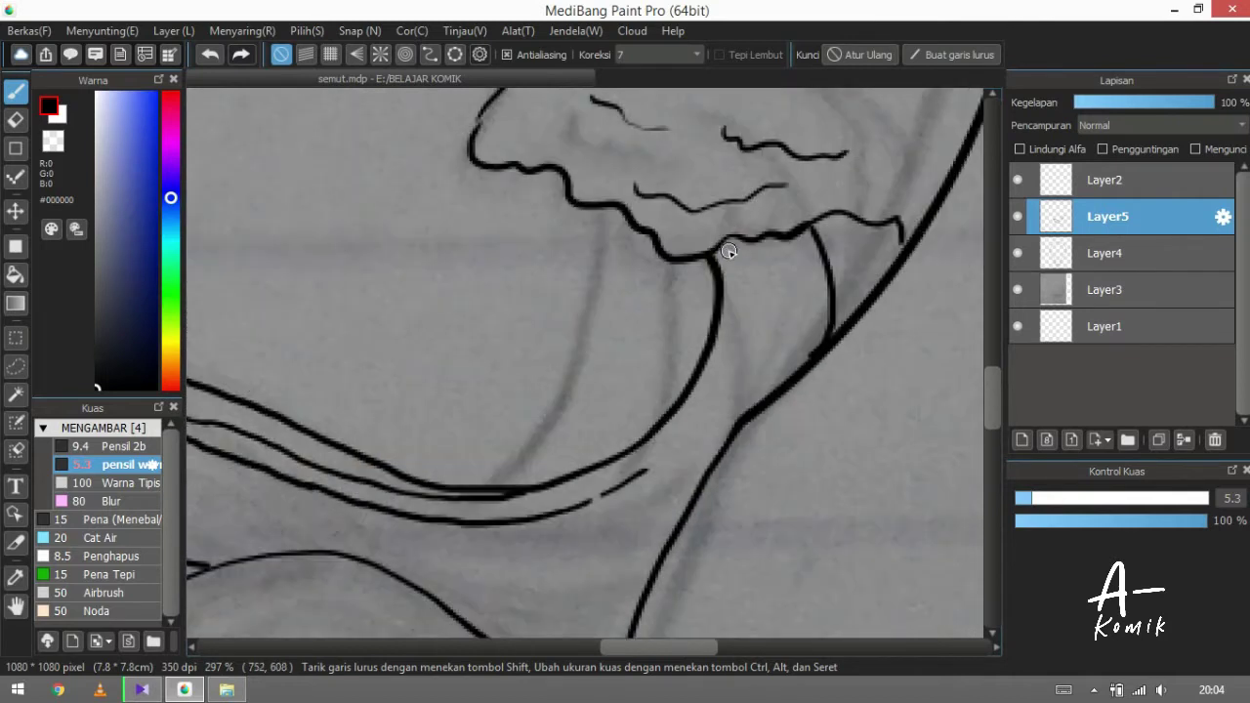
Step: Fill the wave's rising stem under the ragged crest with curved contour lines running down towards the trough
drag(732, 252, 673, 437)
mouse_move(752, 247)
mouse_down()
mouse_move(752, 331)
mouse_move(684, 452)
mouse_move(583, 523)
mouse_move(767, 251)
mouse_up()
mouse_move(768, 251)
mouse_down()
mouse_move(747, 395)
mouse_move(676, 482)
mouse_move(548, 550)
mouse_up()
scroll(665, 332, down, 5)
scroll(427, 452, up, 6)
mouse_move(684, 204)
mouse_down()
mouse_move(687, 281)
mouse_move(694, 202)
mouse_move(683, 375)
mouse_up()
drag(732, 185, 728, 293)
drag(754, 180, 777, 269)
drag(815, 186, 796, 239)
Step: Add curved contour strokes between the lower wave line and the bulb's right wall, below the wave's stem
scroll(709, 355, down, 5)
drag(565, 401, 734, 369)
drag(777, 340, 823, 305)
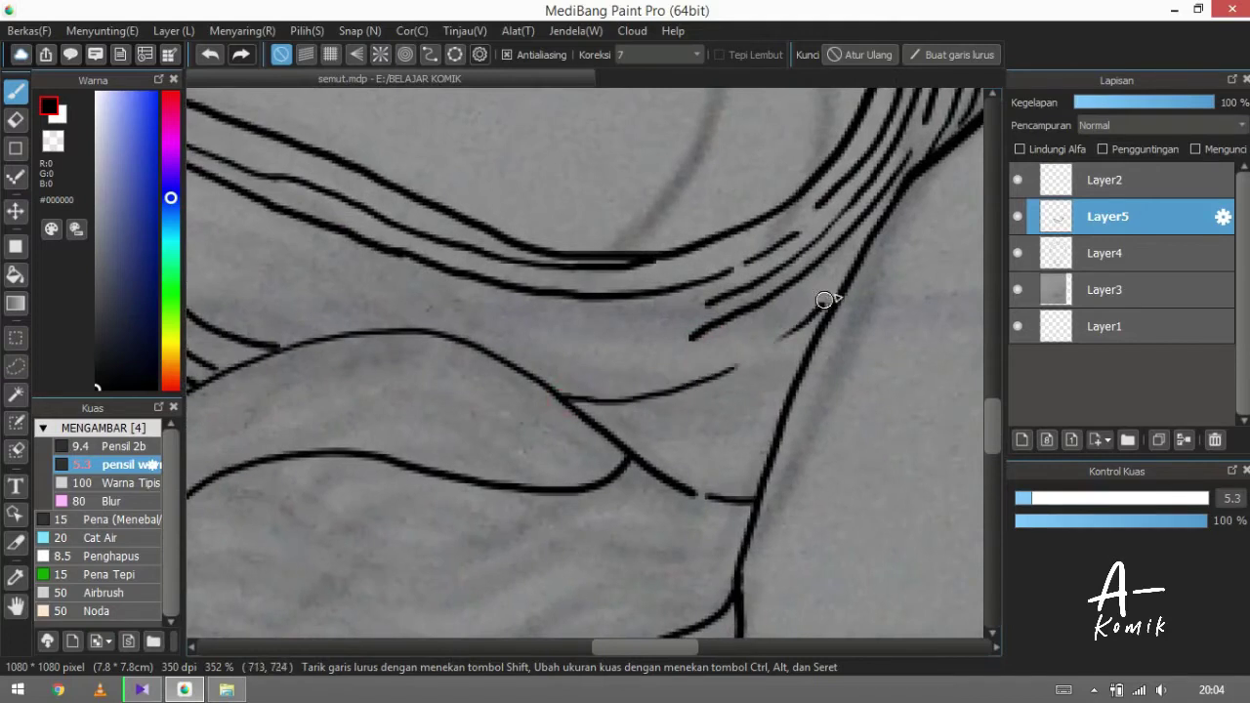
drag(642, 367, 858, 252)
drag(595, 424, 807, 358)
drag(610, 448, 793, 386)
drag(627, 476, 779, 422)
drag(692, 500, 779, 448)
Step: Draw nested curved contour lines inside the large wave's left hump, following its inner curve towards the lower wave line
scroll(388, 371, up, 3)
scroll(388, 371, left, 3)
mouse_move(251, 353)
mouse_down()
mouse_move(264, 280)
mouse_move(429, 344)
mouse_up()
drag(259, 376, 320, 303)
scroll(475, 439, up, 4)
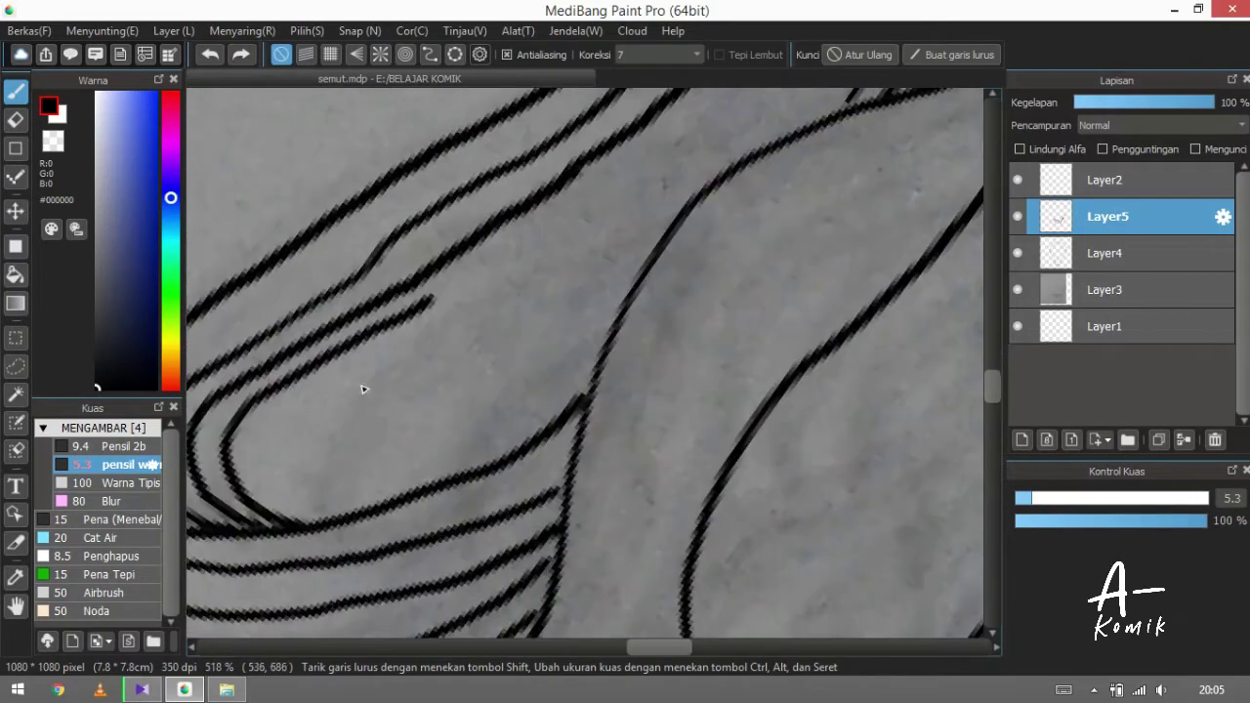
mouse_move(269, 487)
mouse_down()
mouse_move(306, 511)
mouse_move(255, 437)
mouse_move(344, 372)
mouse_move(477, 309)
mouse_move(645, 186)
mouse_up()
drag(344, 510, 293, 478)
mouse_move(300, 439)
mouse_down()
mouse_move(303, 475)
mouse_move(655, 210)
mouse_up()
Step: Fill the middle of the large wave with contour strokes linking the left hump's lines to the stem's lines
scroll(371, 391, up, 2)
scroll(371, 391, right, 2)
drag(371, 391, 598, 223)
scroll(419, 399, up, 2)
scroll(419, 399, right, 2)
drag(473, 342, 529, 234)
drag(293, 556, 451, 424)
drag(493, 361, 552, 262)
mouse_move(473, 376)
mouse_down()
mouse_move(517, 326)
mouse_move(554, 242)
mouse_up()
scroll(497, 345, down, 3)
scroll(452, 382, up, 3)
drag(452, 381, 528, 275)
scroll(466, 348, up, 1)
drag(399, 413, 568, 234)
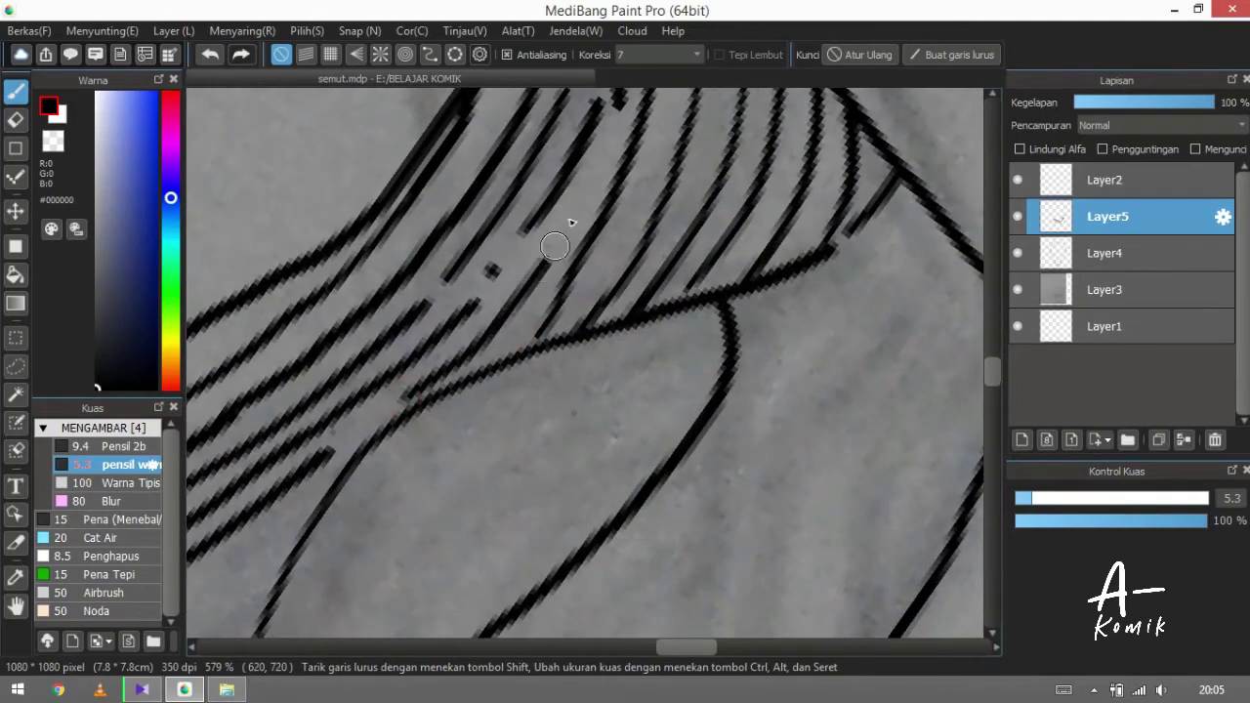
Step: Fill the remaining gap in the left hump with progressively smaller nested contour lines down to the lower wave line
scroll(438, 424, down, 2)
scroll(439, 424, left, 2)
mouse_move(323, 513)
mouse_down()
mouse_move(388, 401)
mouse_move(662, 233)
mouse_up()
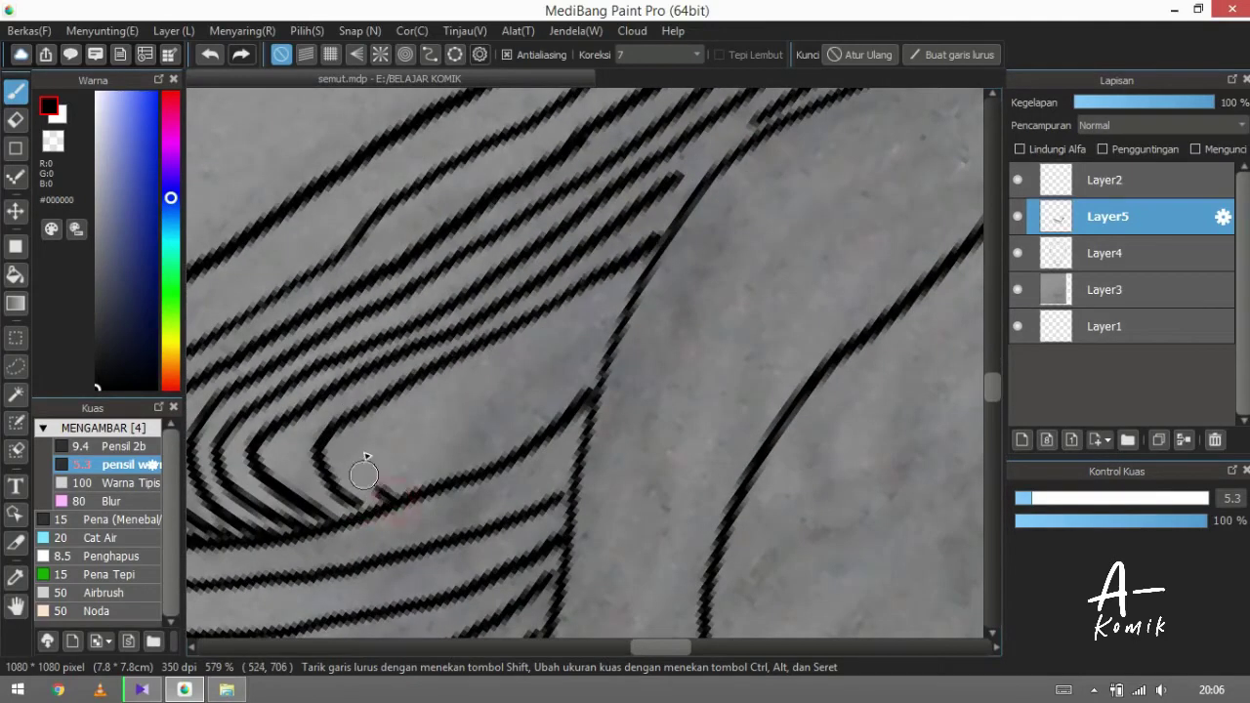
drag(363, 475, 557, 337)
drag(533, 366, 635, 284)
drag(410, 488, 484, 415)
drag(474, 430, 625, 335)
drag(474, 469, 576, 408)
scroll(594, 362, down, 10)
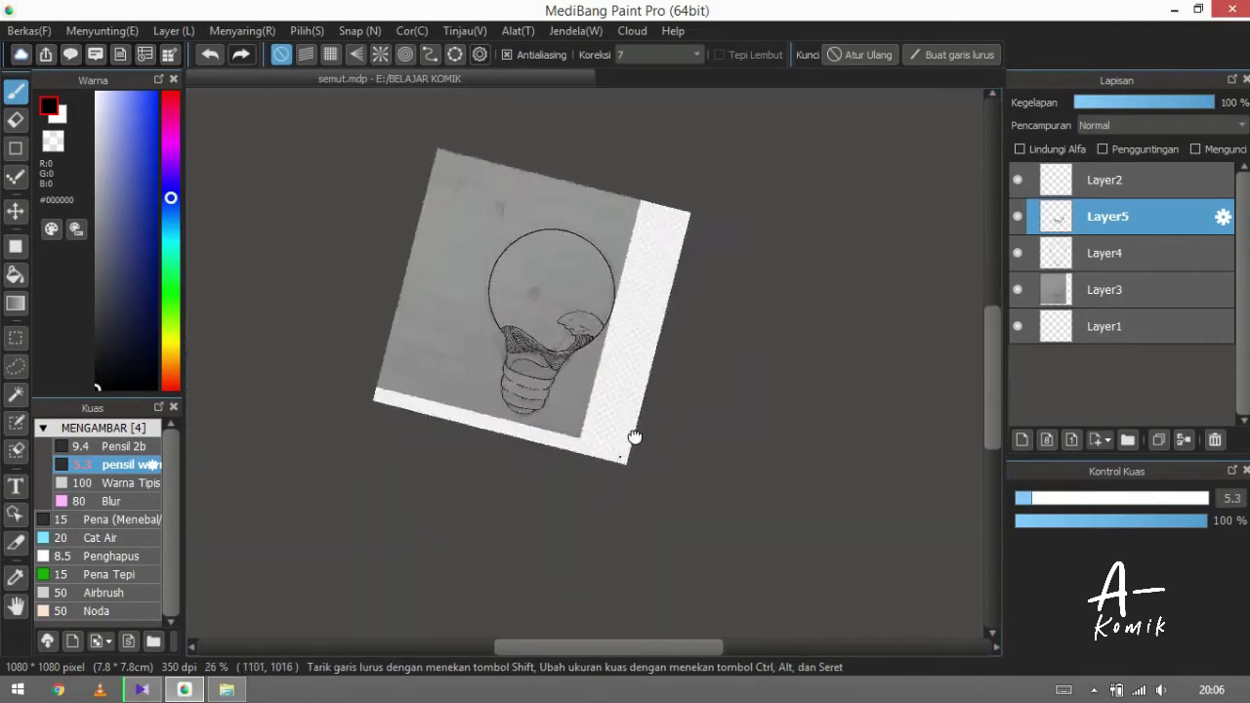
Step: Remove the contour stroke started in the inner wave and draw a small wave outline rising from the base towards the right wall
scroll(511, 439, up, 8)
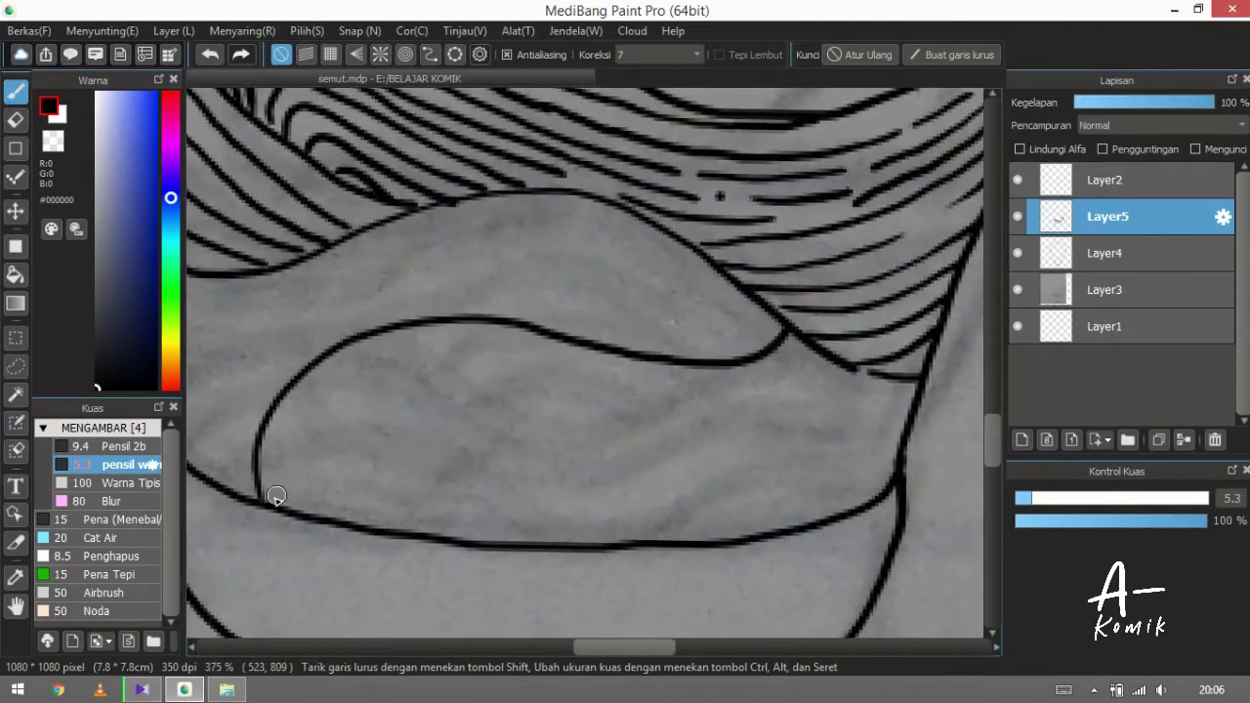
scroll(277, 491, up, 1)
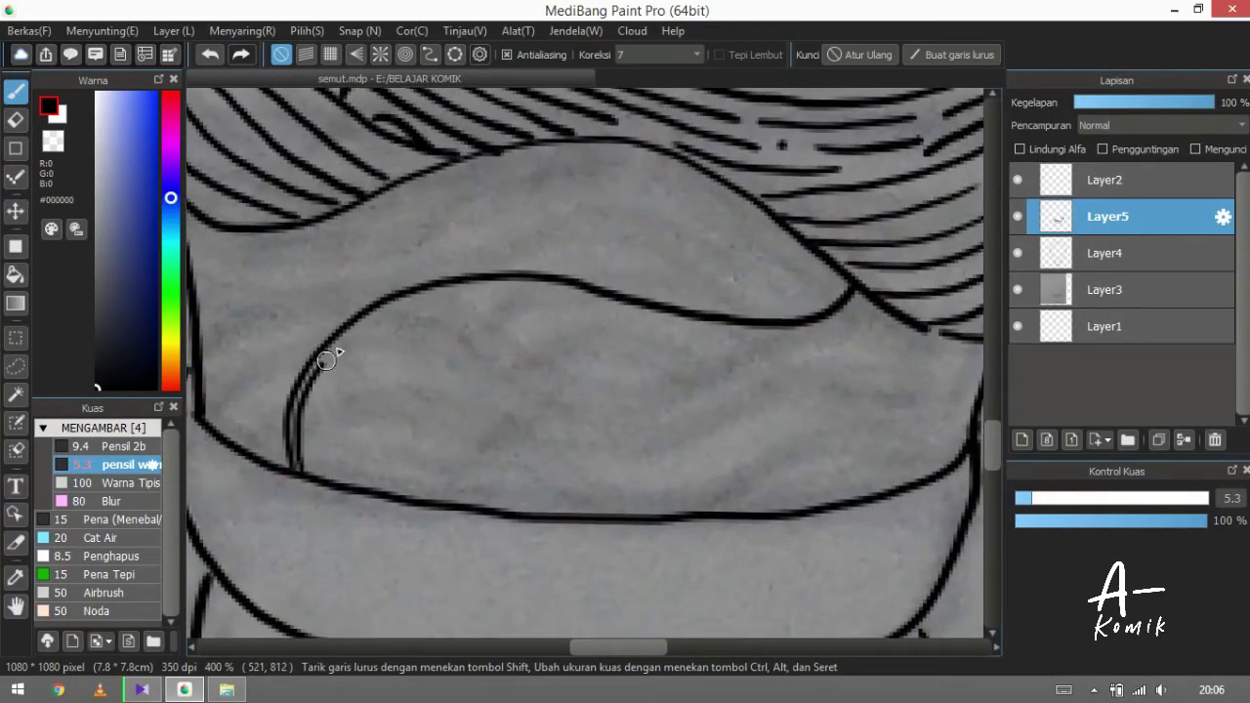
key(ctrl+z)
scroll(290, 413, up, 1)
mouse_move(483, 479)
mouse_down()
mouse_move(596, 360)
mouse_move(844, 323)
mouse_move(923, 281)
mouse_up()
scroll(714, 337, up, 2)
Step: Hatch the small wave's right end with curved vertical lines down to the base edge, redoing the first stroke
mouse_move(767, 265)
mouse_down()
mouse_move(772, 430)
mouse_move(748, 447)
mouse_up()
key(ctrl+z)
scroll(597, 287, up, 3)
mouse_move(535, 281)
mouse_down()
mouse_move(561, 342)
mouse_move(510, 543)
mouse_up()
mouse_move(582, 264)
mouse_down()
mouse_move(592, 452)
mouse_move(537, 552)
mouse_up()
scroll(592, 358, down, 5)
drag(699, 322, 711, 369)
scroll(726, 297, up, 2)
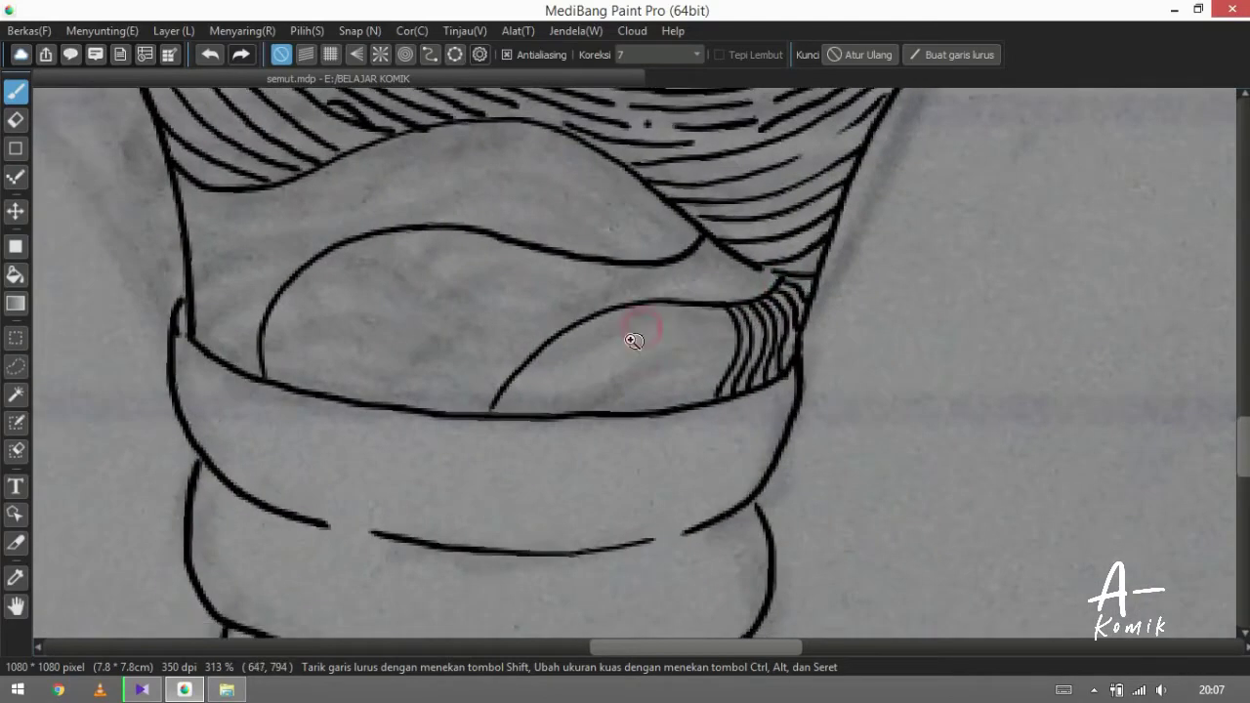
Step: Fill the rest of the small right wave with long curved lines following its upper outline
mouse_move(467, 430)
mouse_down()
mouse_move(592, 327)
mouse_move(760, 303)
mouse_move(740, 322)
mouse_move(766, 320)
mouse_up()
mouse_move(498, 430)
mouse_down()
mouse_move(658, 349)
mouse_move(768, 334)
mouse_move(770, 354)
mouse_up()
mouse_move(573, 427)
mouse_down()
mouse_move(754, 376)
mouse_move(748, 393)
mouse_up()
scroll(251, 422, left, 2)
Step: Draw long contour lines inside the inner wave parallel to its upper edge, redoing a faulty stroke
mouse_move(251, 422)
mouse_down()
mouse_move(279, 316)
mouse_move(517, 251)
mouse_move(616, 306)
mouse_move(838, 261)
mouse_up()
scroll(596, 278, up, 1)
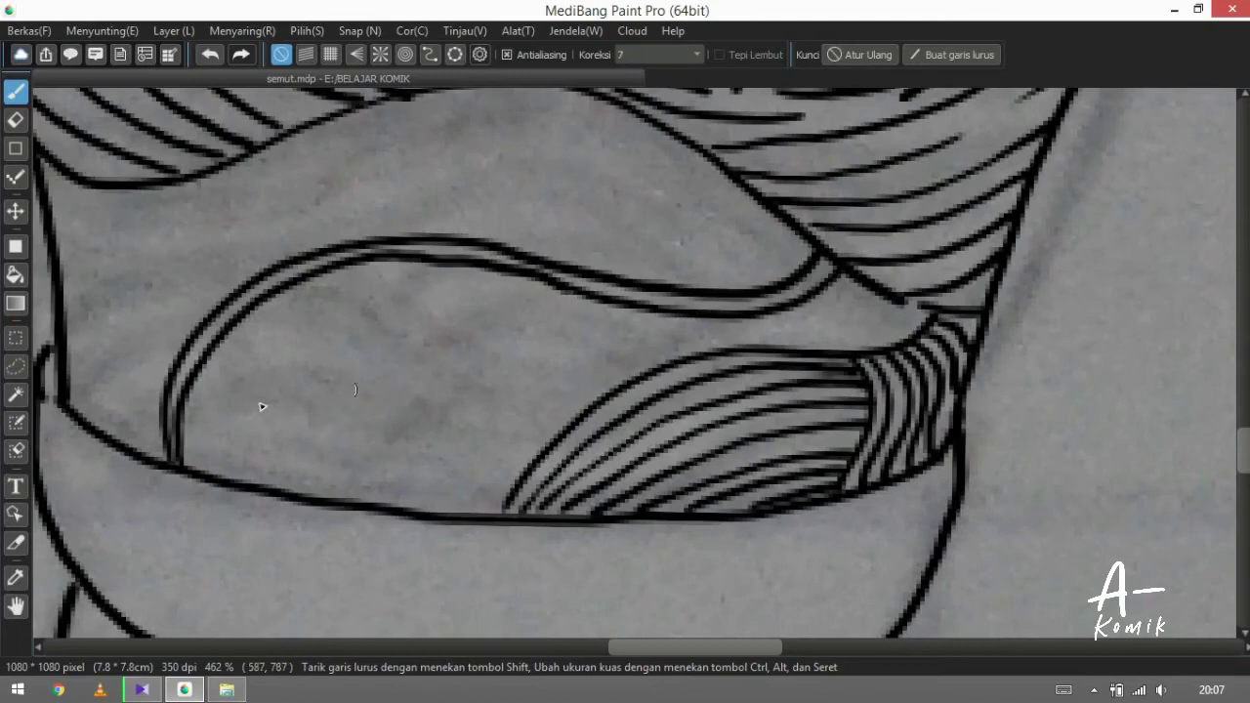
mouse_move(204, 410)
mouse_down()
mouse_move(193, 421)
mouse_move(330, 280)
mouse_move(480, 287)
mouse_move(557, 319)
mouse_move(809, 288)
mouse_up()
scroll(480, 288, right, 1)
mouse_move(162, 470)
mouse_down()
mouse_move(251, 330)
mouse_move(694, 327)
mouse_up()
scroll(695, 326, right, 1)
key(ctrl+z)
mouse_move(123, 481)
mouse_down()
mouse_move(122, 459)
mouse_move(215, 329)
mouse_move(337, 295)
mouse_up()
mouse_move(255, 355)
mouse_down()
mouse_move(307, 363)
mouse_move(346, 408)
mouse_move(315, 371)
mouse_move(306, 317)
mouse_move(524, 245)
mouse_move(654, 147)
mouse_move(742, 44)
mouse_up()
Step: Fill the inner wave's rounded body with nested arcs from the base edge to the small right wave's outline
mouse_move(239, 586)
mouse_down()
mouse_move(218, 547)
mouse_move(279, 354)
mouse_move(528, 264)
mouse_up()
mouse_move(238, 539)
mouse_down()
mouse_move(321, 349)
mouse_move(526, 276)
mouse_up()
mouse_move(271, 582)
mouse_down()
mouse_move(251, 480)
mouse_move(400, 329)
mouse_move(527, 293)
mouse_move(352, 371)
mouse_move(503, 323)
mouse_up()
mouse_move(302, 564)
mouse_down()
mouse_move(422, 361)
mouse_move(502, 338)
mouse_up()
mouse_move(322, 563)
mouse_down()
mouse_move(326, 469)
mouse_move(498, 359)
mouse_move(475, 394)
mouse_move(499, 383)
mouse_up()
mouse_move(343, 547)
mouse_down()
mouse_move(440, 422)
mouse_move(494, 406)
mouse_up()
drag(360, 539, 461, 440)
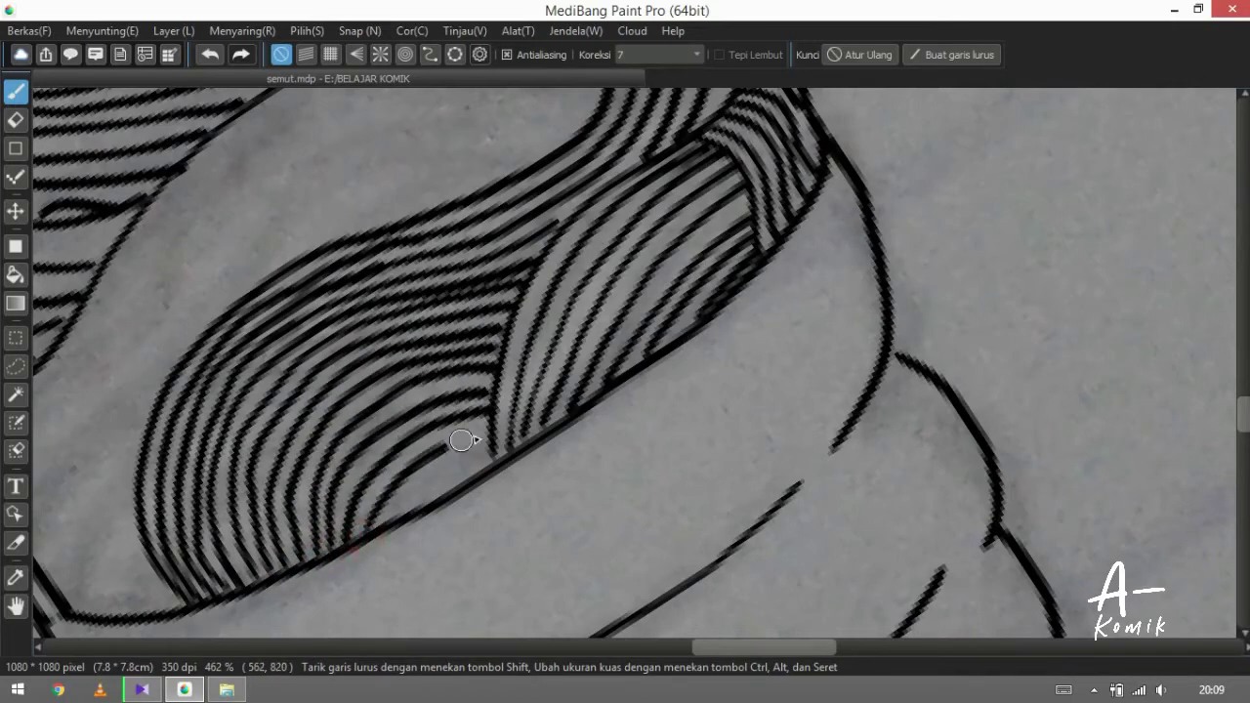
drag(402, 516, 488, 447)
scroll(488, 446, down, 5)
scroll(480, 424, up, 4)
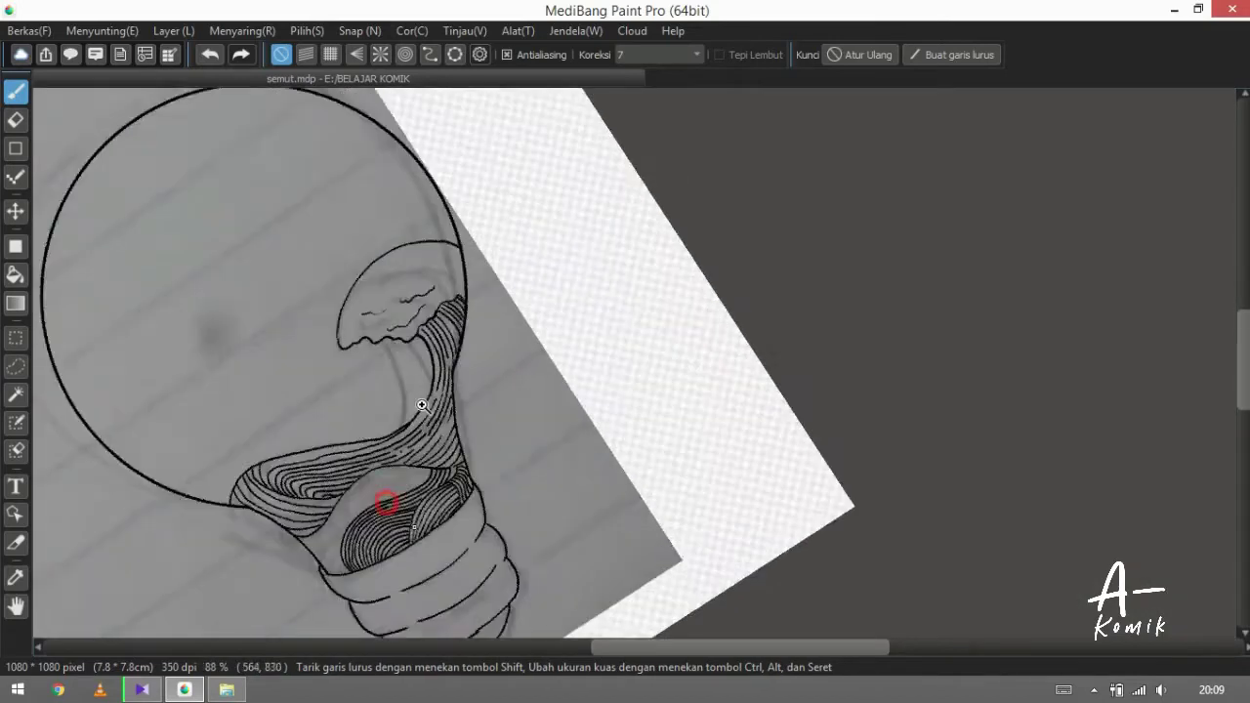
Step: Draw contour lines from the lower wave line's left slope to the inner wave's upper edge
scroll(421, 440, up, 4)
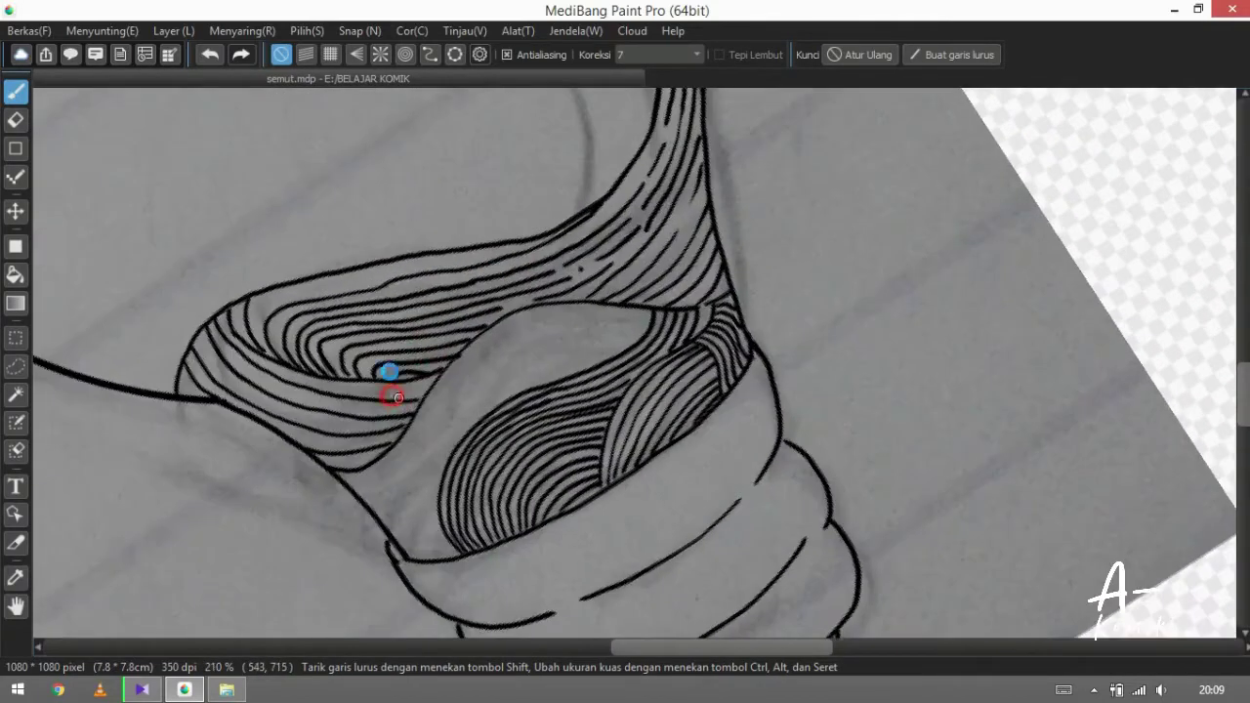
scroll(365, 367, up, 3)
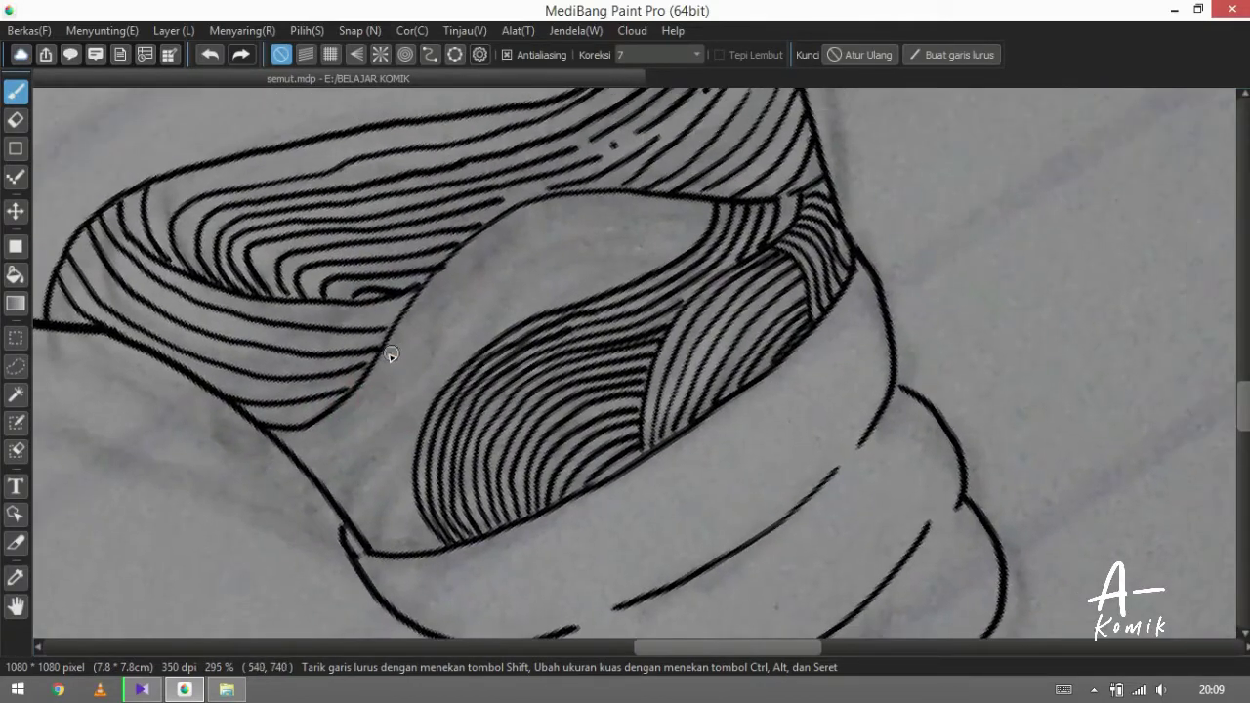
scroll(493, 337, up, 4)
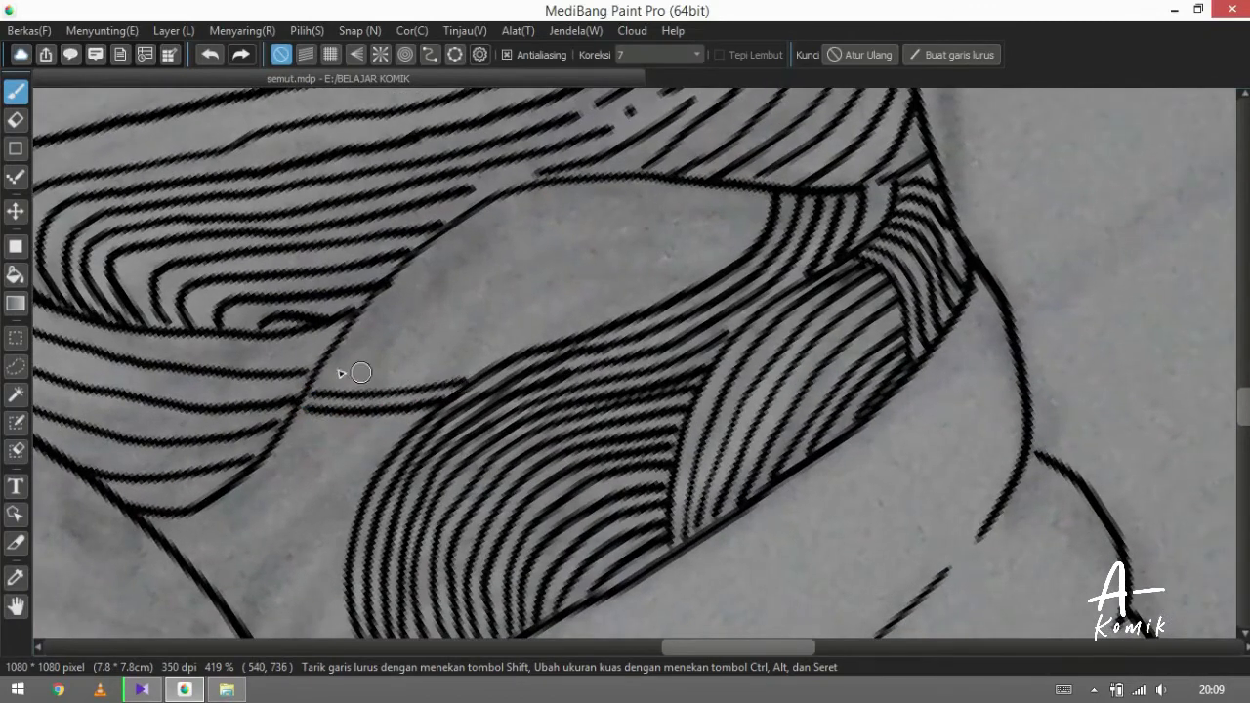
drag(333, 379, 488, 363)
drag(326, 360, 571, 334)
mouse_move(413, 334)
mouse_down()
mouse_move(575, 311)
mouse_move(665, 278)
mouse_up()
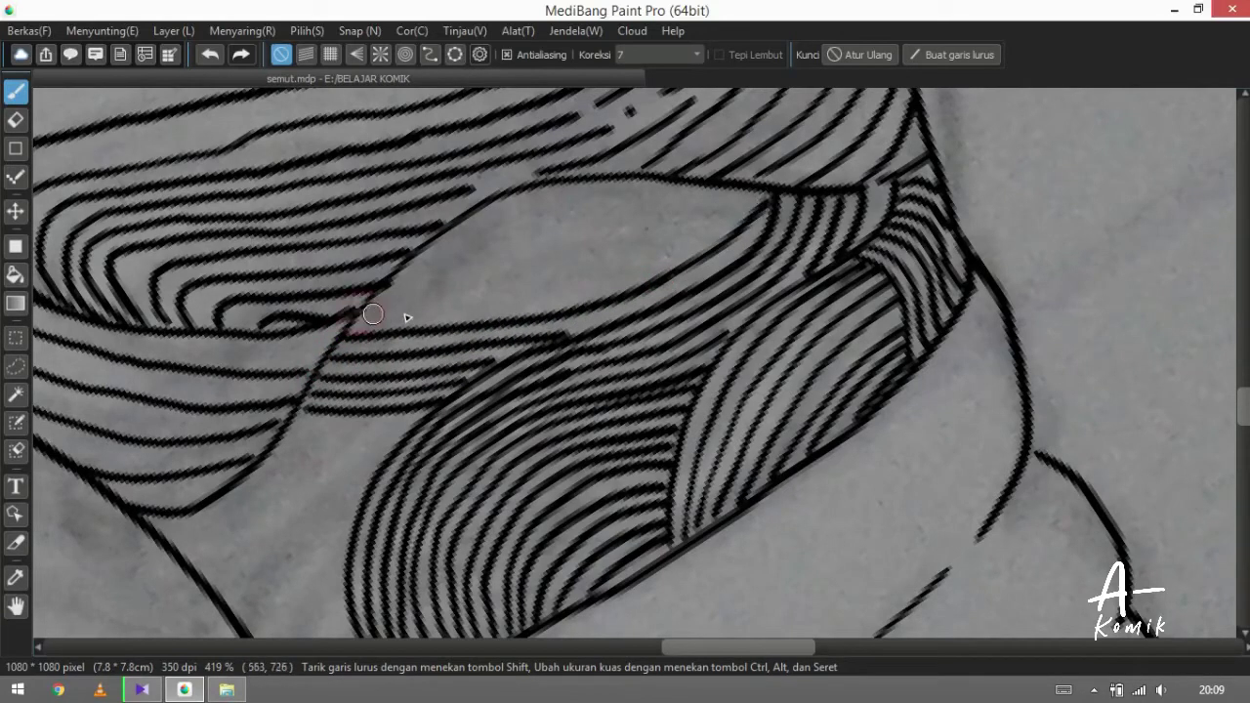
Step: Fill the area beneath the lower wave line's hump with long curved lines ending at its right slope
mouse_move(362, 317)
mouse_down()
mouse_move(642, 259)
mouse_move(717, 204)
mouse_up()
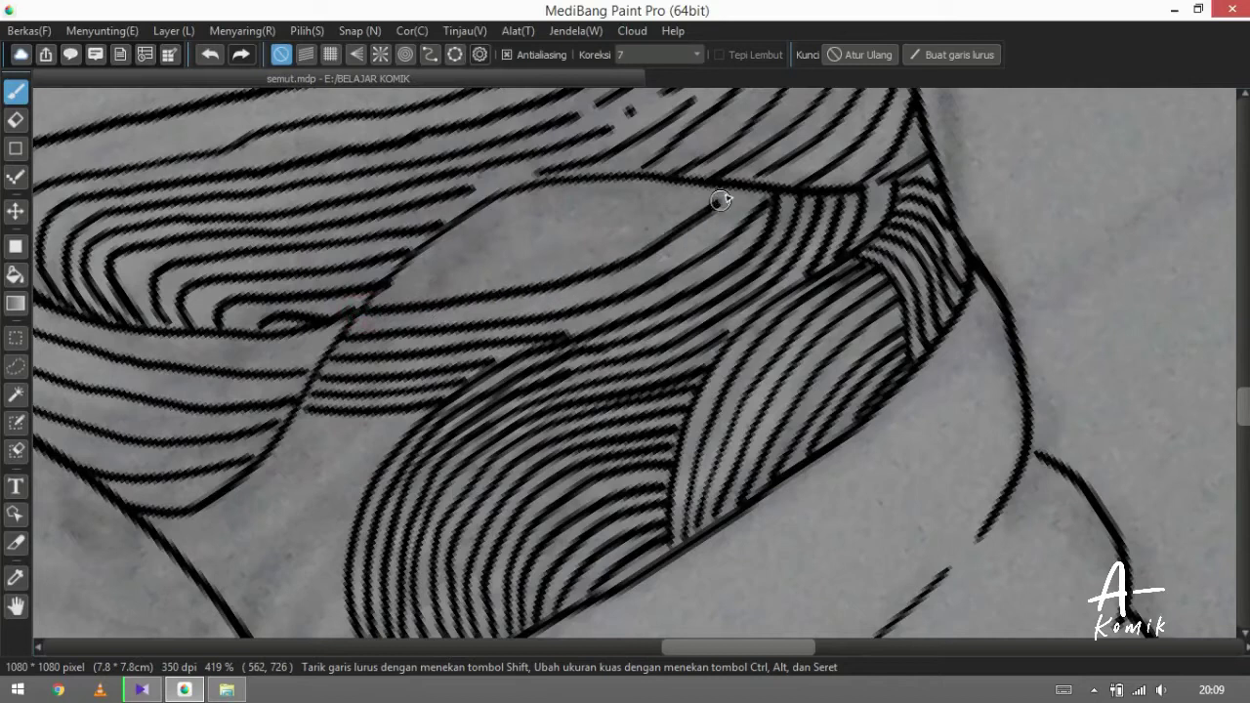
drag(389, 288, 500, 269)
drag(619, 226, 695, 182)
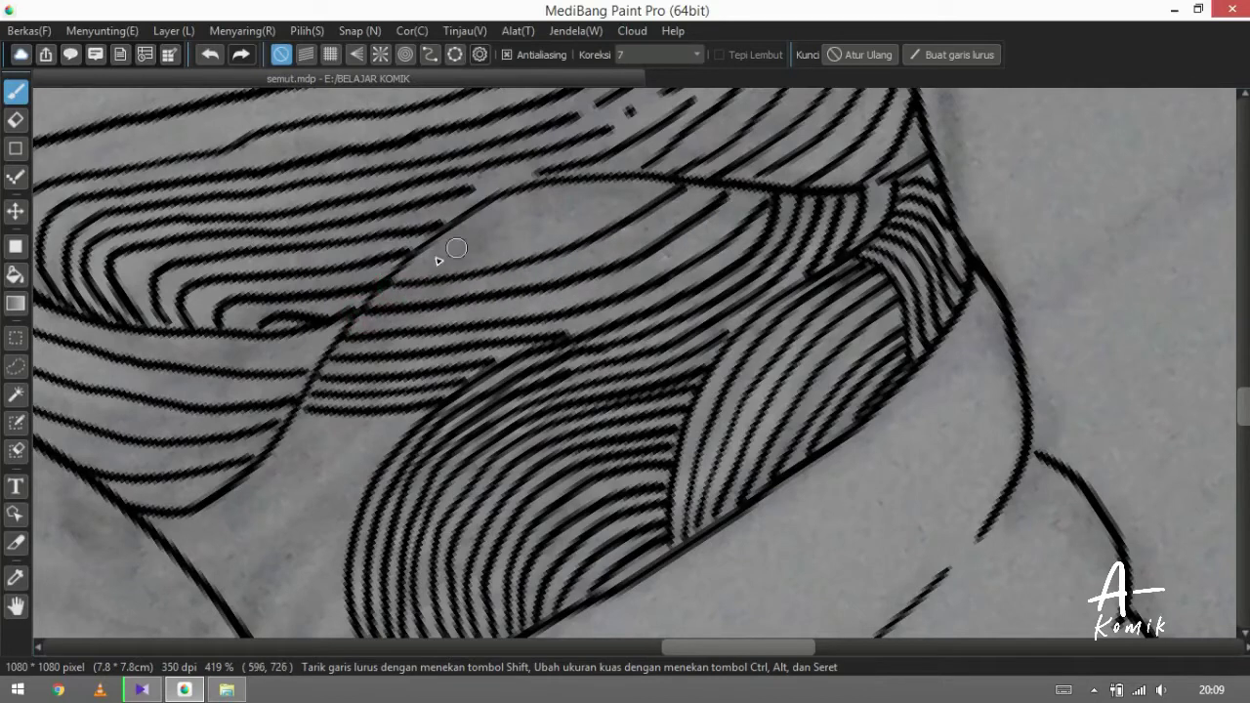
drag(443, 255, 610, 201)
mouse_move(457, 230)
mouse_down()
mouse_move(586, 188)
mouse_move(460, 327)
mouse_move(419, 307)
mouse_move(391, 325)
mouse_move(568, 188)
mouse_up()
Step: Hatch the gap between the inner wave and the bulb's left wall with curved vertical lines, redoing the first two strokes
mouse_move(523, 224)
mouse_down()
mouse_move(487, 381)
mouse_move(529, 454)
mouse_up()
mouse_move(529, 182)
mouse_down()
mouse_move(452, 363)
mouse_move(486, 461)
mouse_move(486, 270)
mouse_move(469, 369)
mouse_move(470, 297)
mouse_move(495, 456)
mouse_up()
key(ctrl+z)
key(ctrl+z)
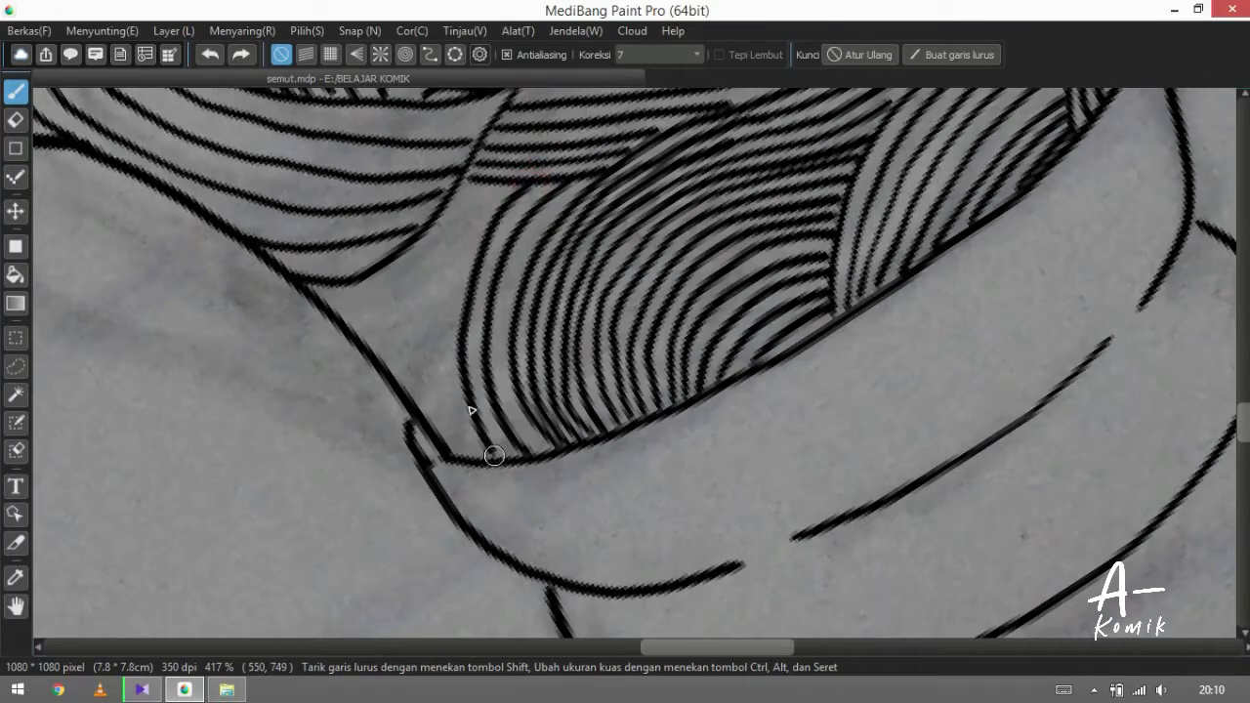
drag(489, 191, 456, 439)
drag(471, 178, 409, 311)
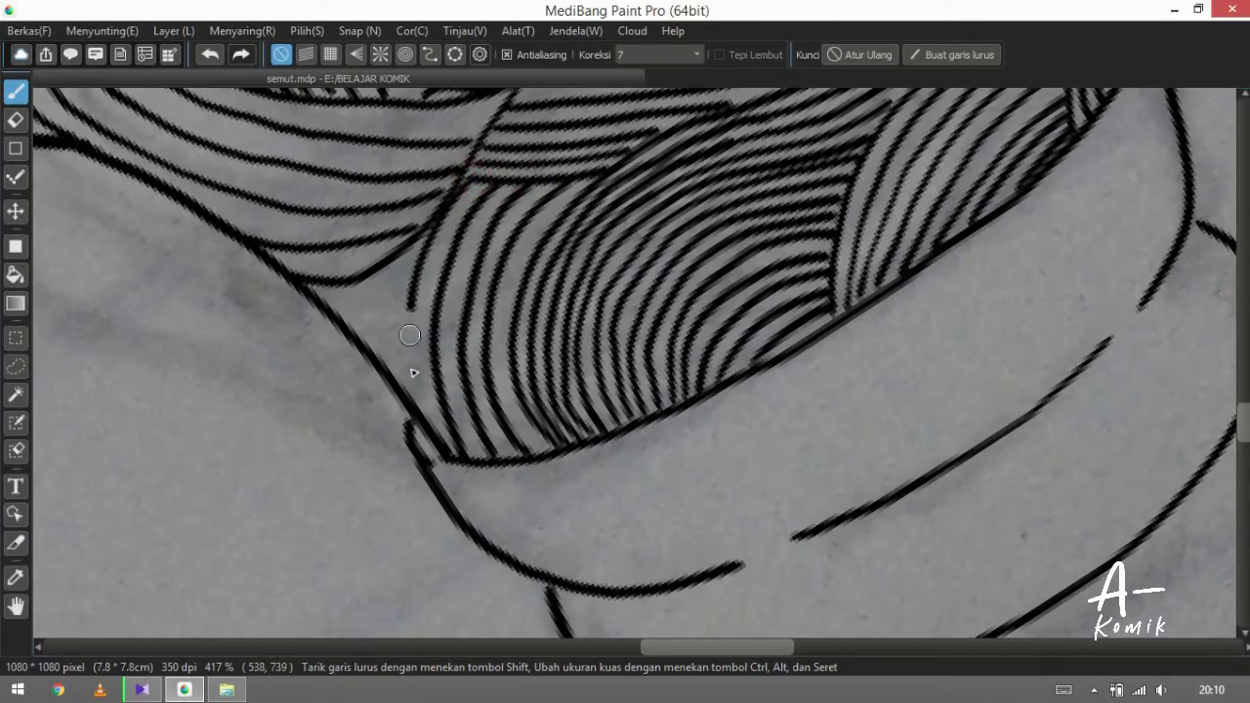
drag(397, 265, 389, 349)
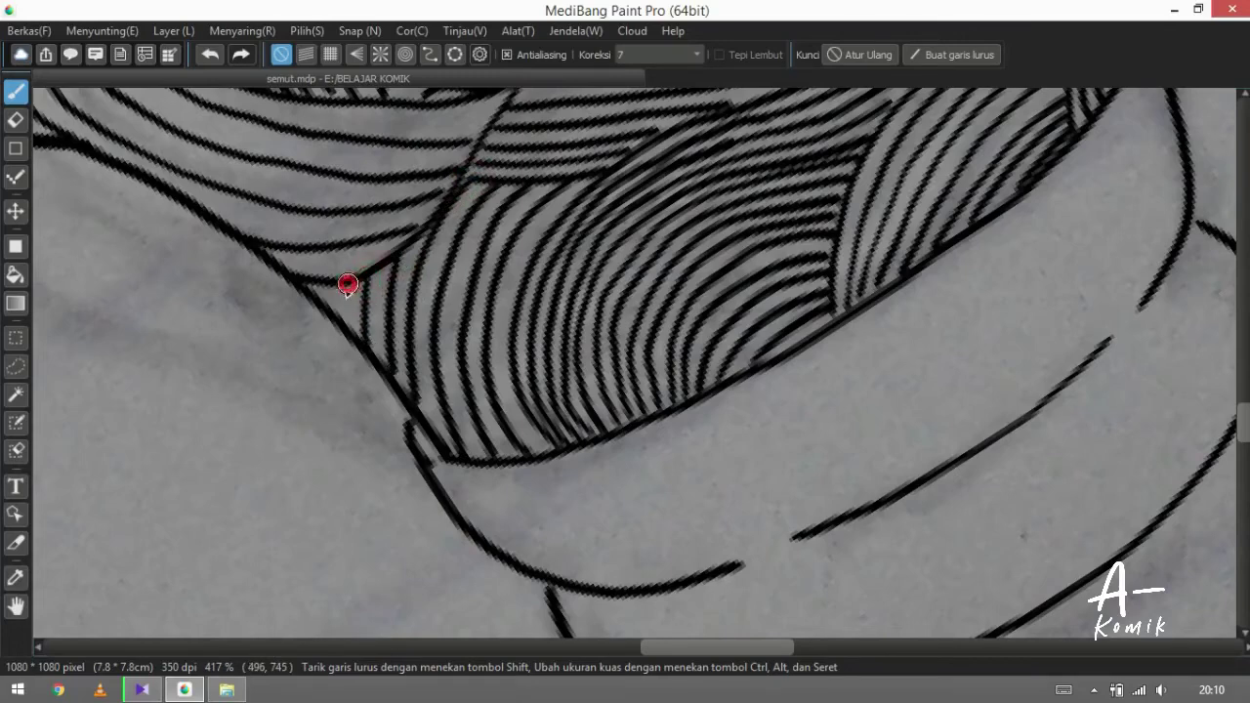